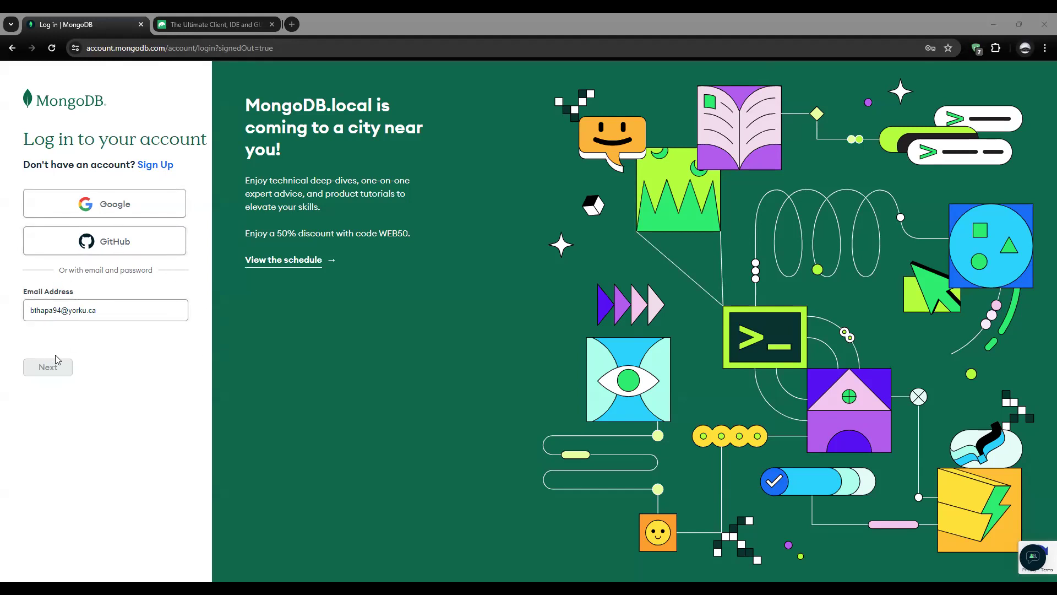
left_click(58, 311)
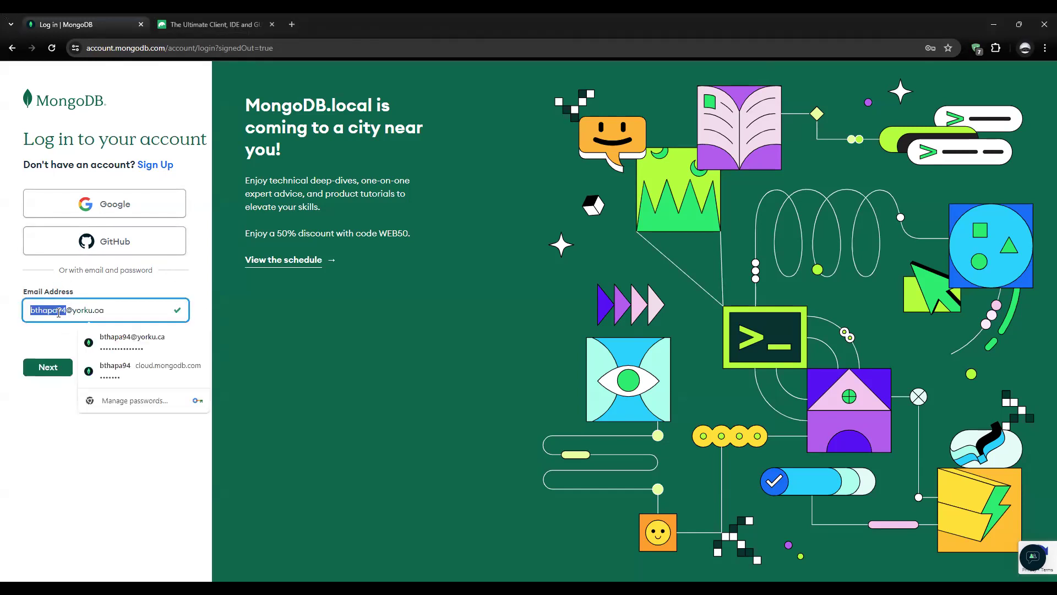
type("bipun")
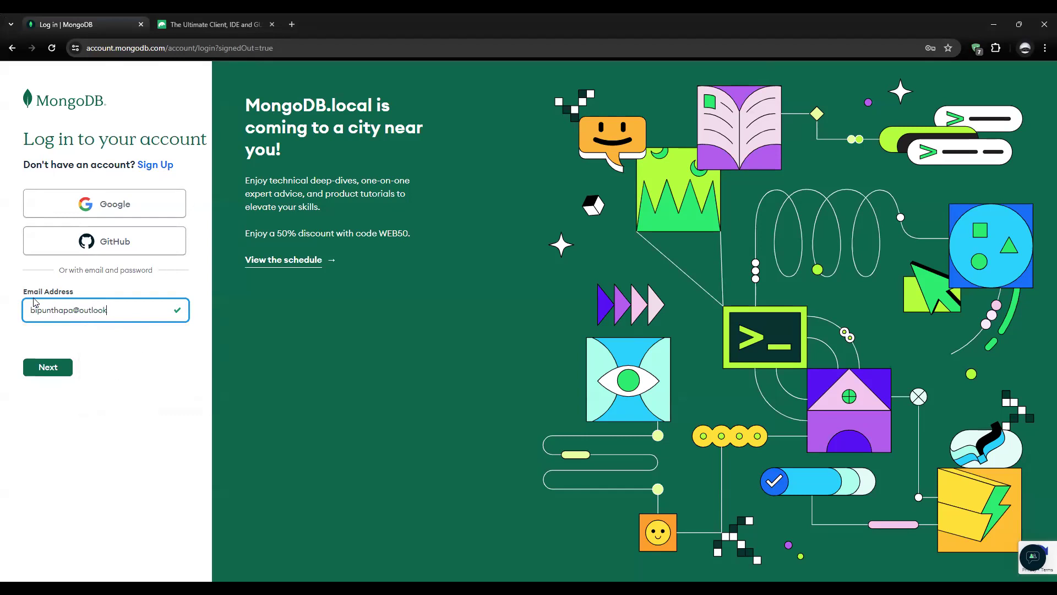
left_click(47, 369)
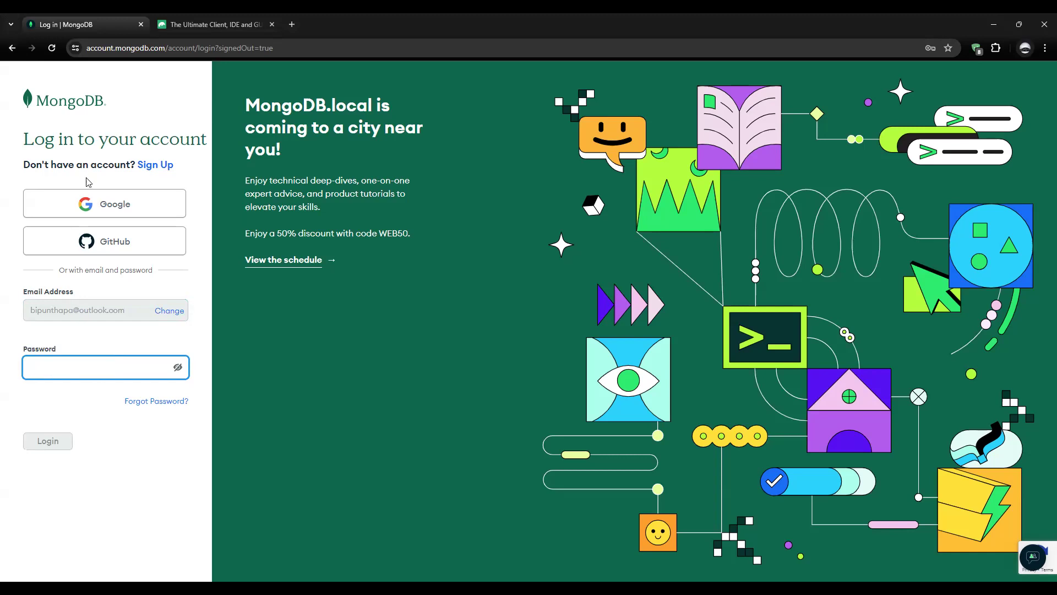
- Change the login email to the other saved account's address, fill in its saved password and log in
left_click(168, 310)
left_click(165, 312)
left_click(149, 345)
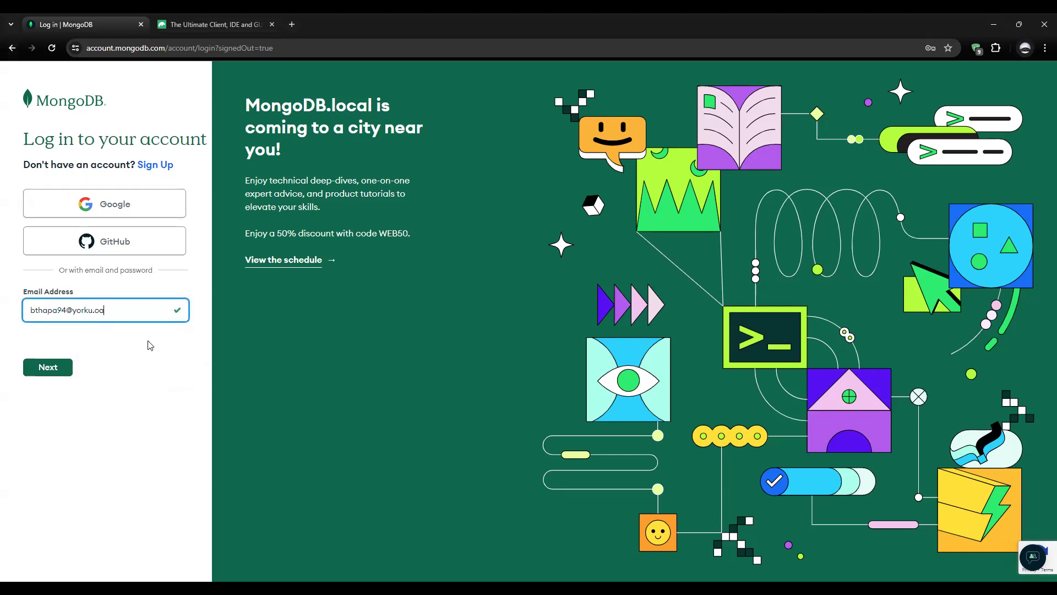
left_click(57, 378)
left_click(59, 371)
left_click(107, 405)
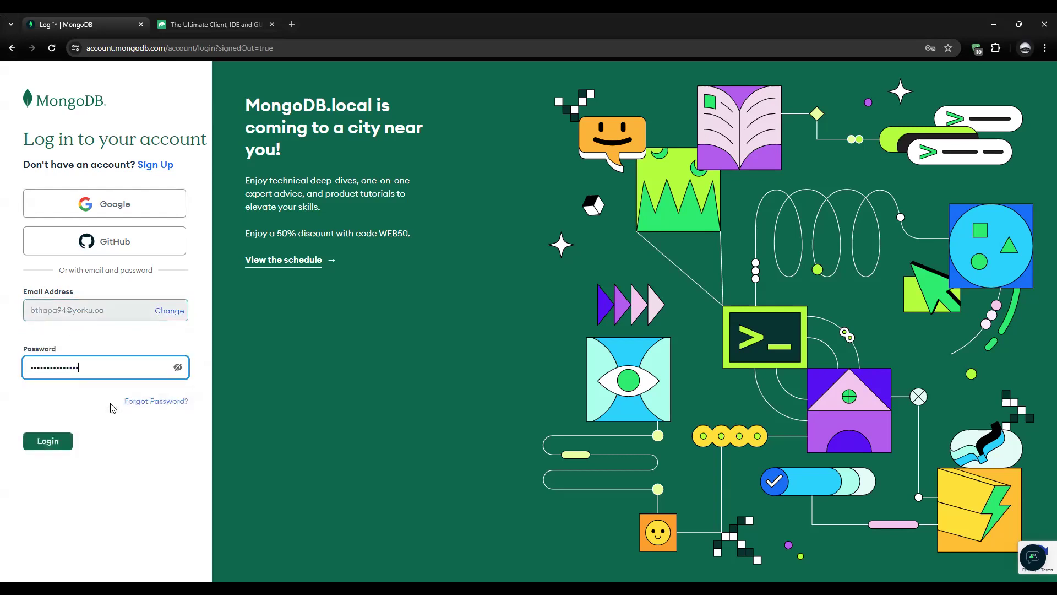
left_click(57, 442)
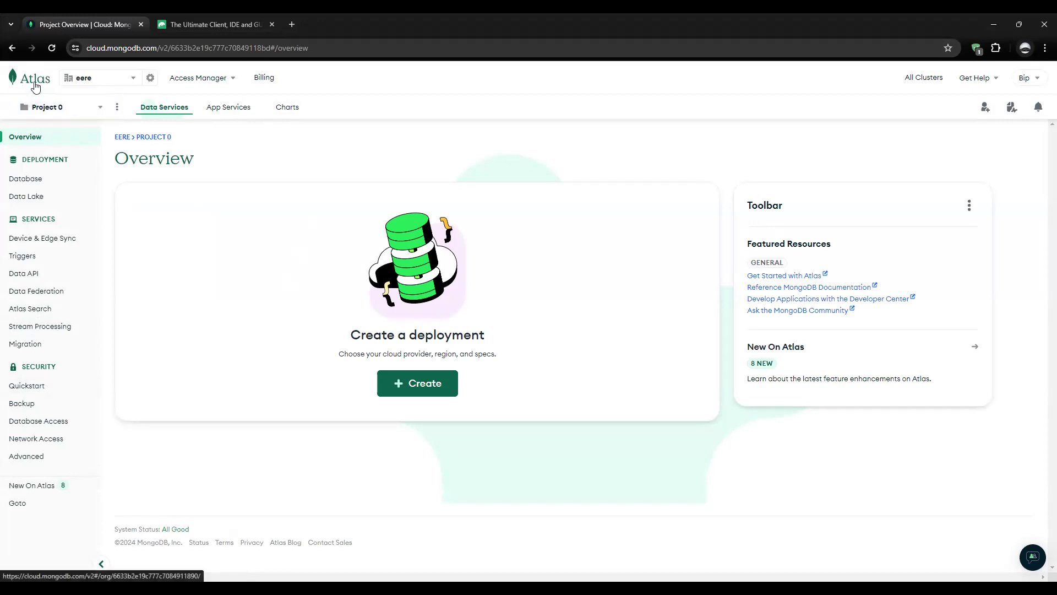
- Look over the account options, the deployment templates and the project's database deployments, and return to the project overview
left_click(1030, 78)
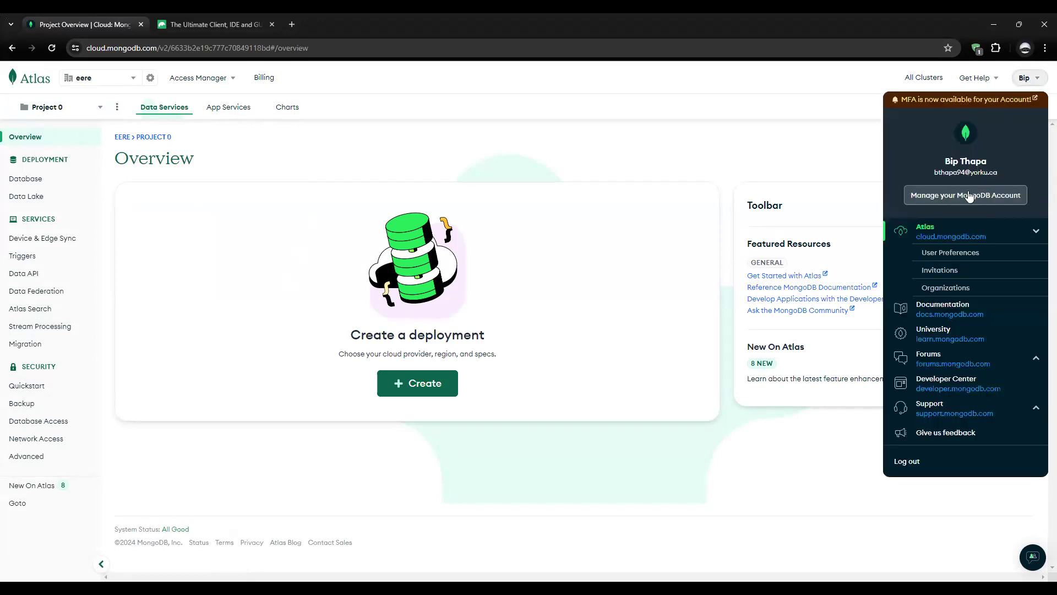
left_click(826, 86)
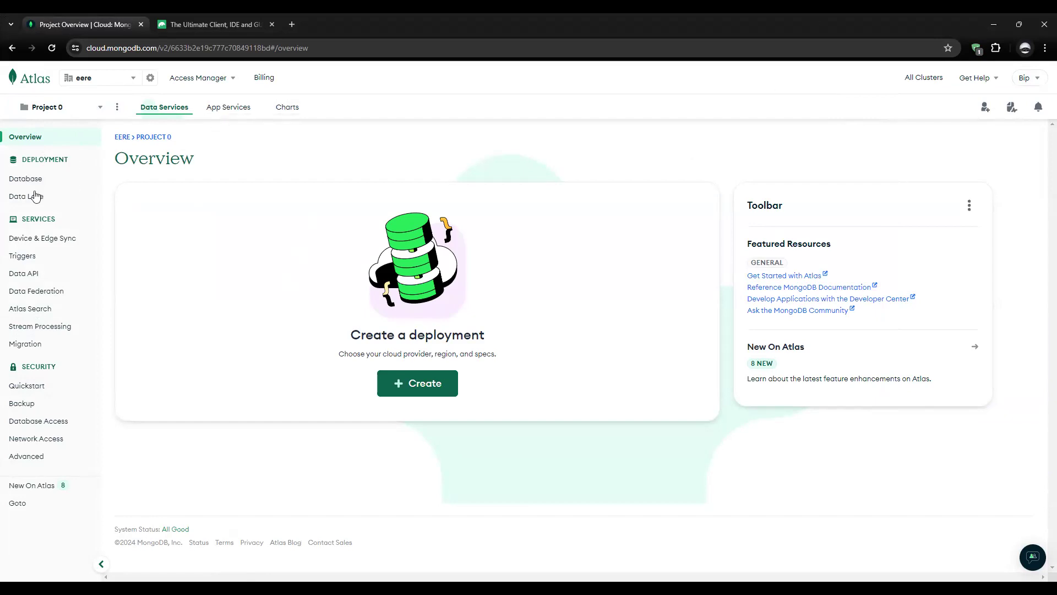
left_click(441, 381)
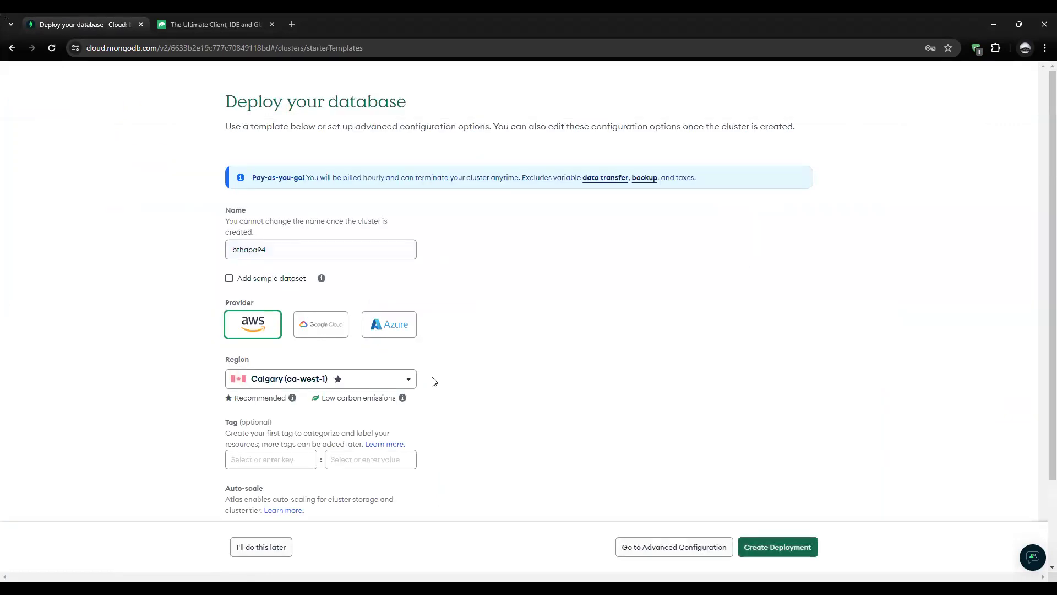
scroll(451, 342, "down", 4)
scroll(450, 342, "up", 4)
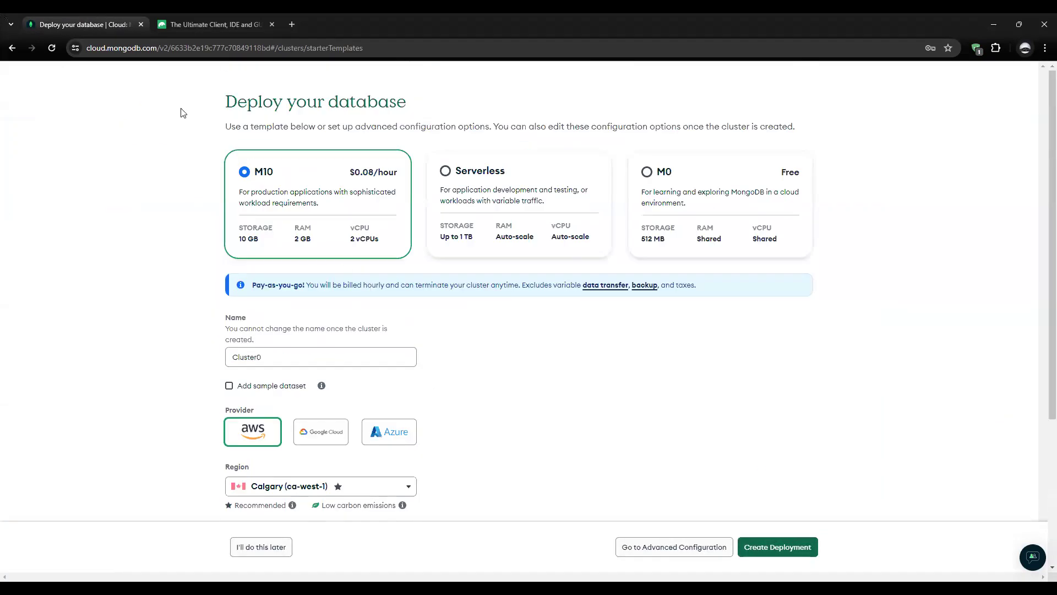
left_click(12, 48)
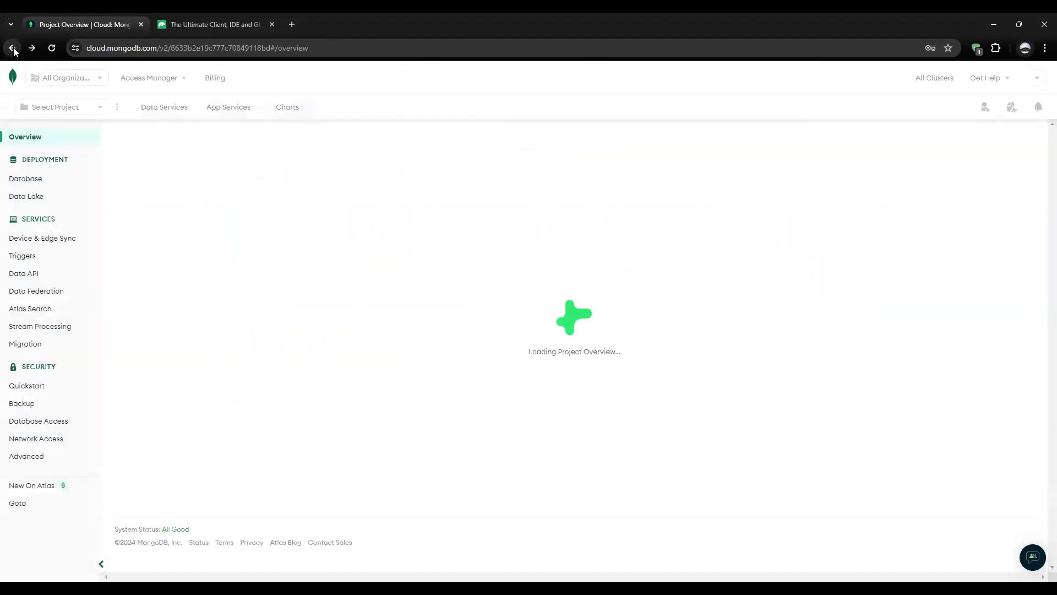
left_click(30, 186)
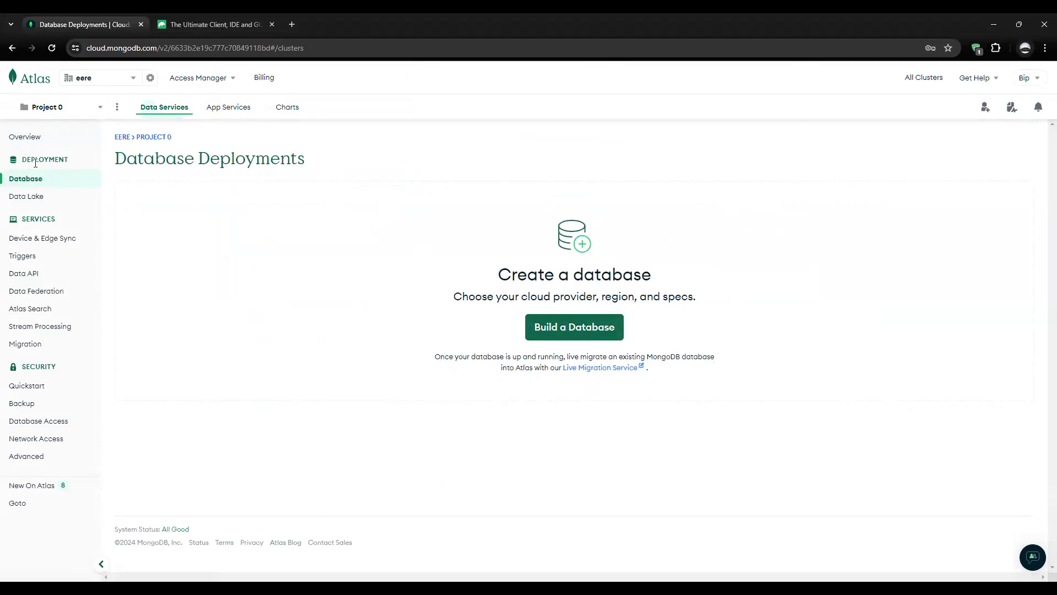
left_click(41, 107)
left_click(110, 76)
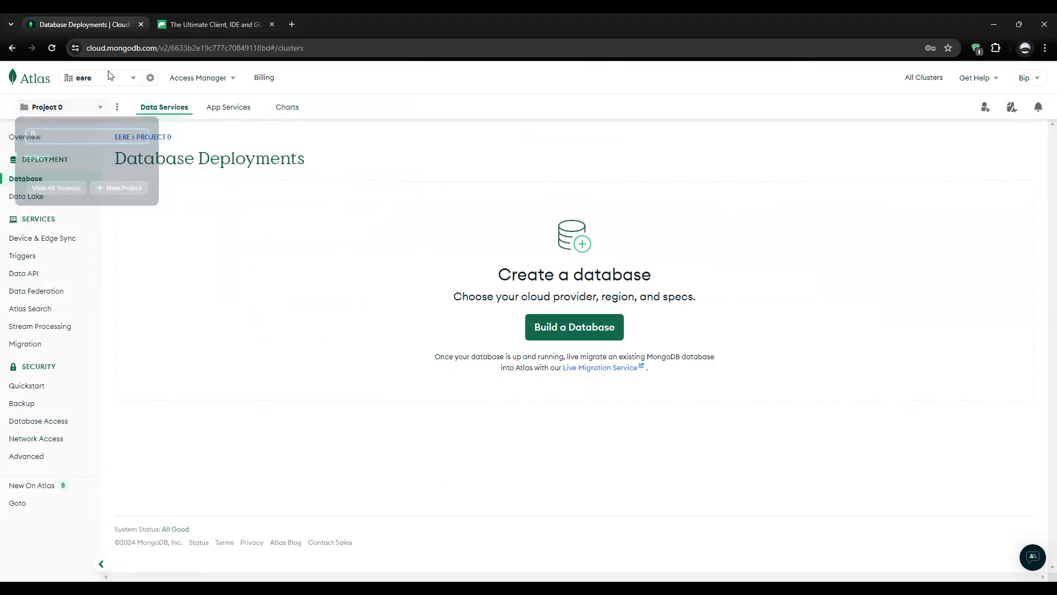
left_click(19, 81)
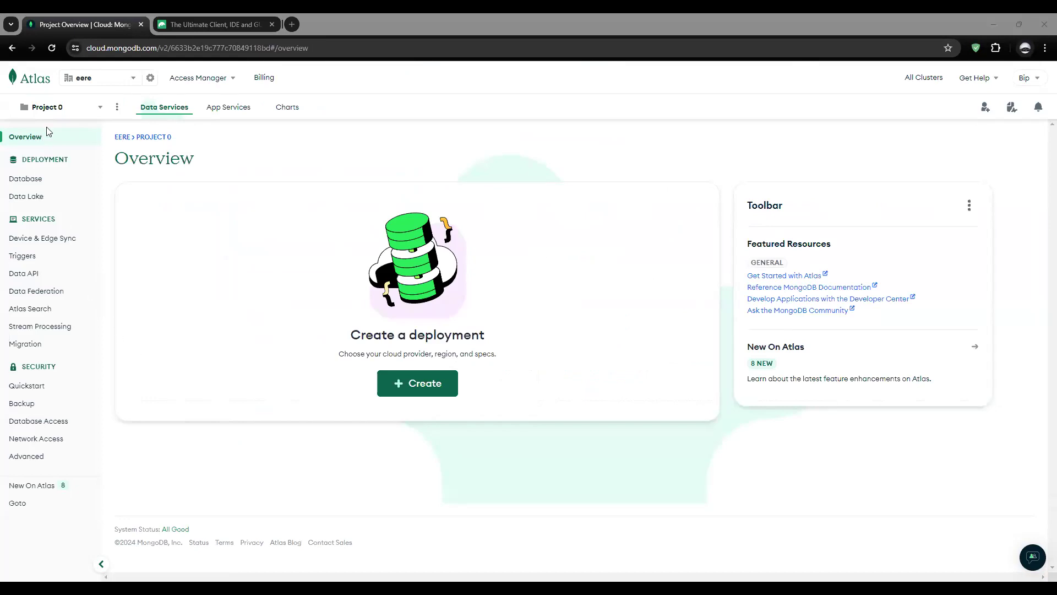
- Create a free M0 deployment named Cluster0 on AWS in Oregon (us-west-2) with automated security setup and the sample dataset
left_click(423, 387)
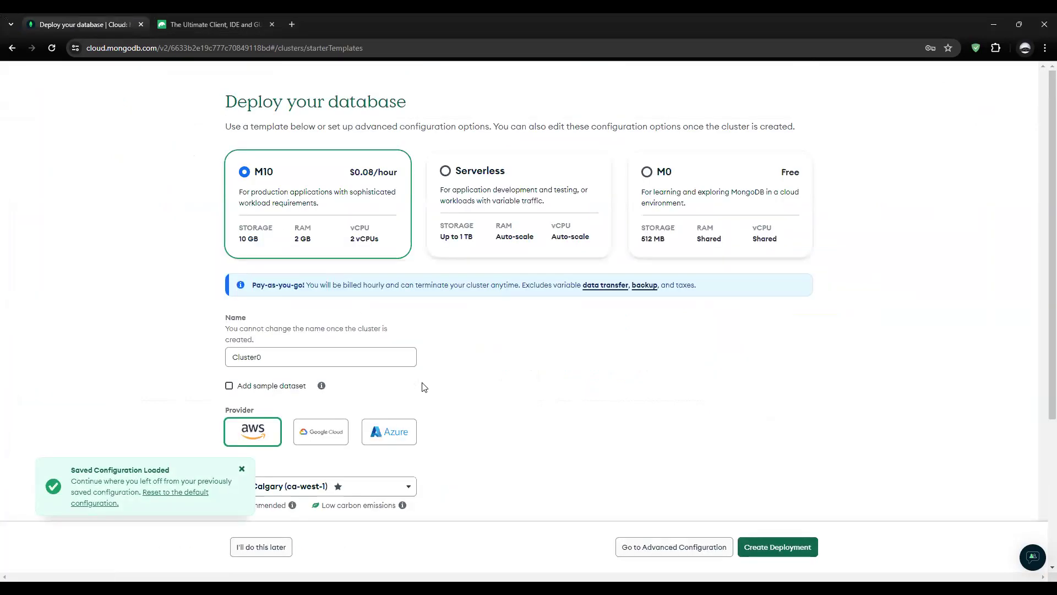
left_click(242, 471)
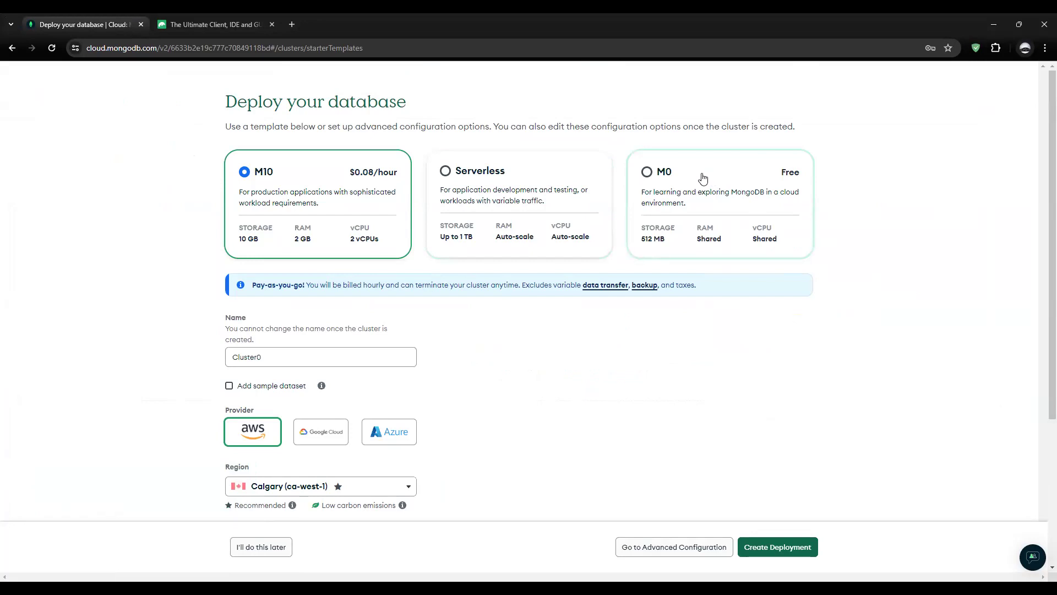
left_click(703, 177)
scroll(392, 306, "down", 2)
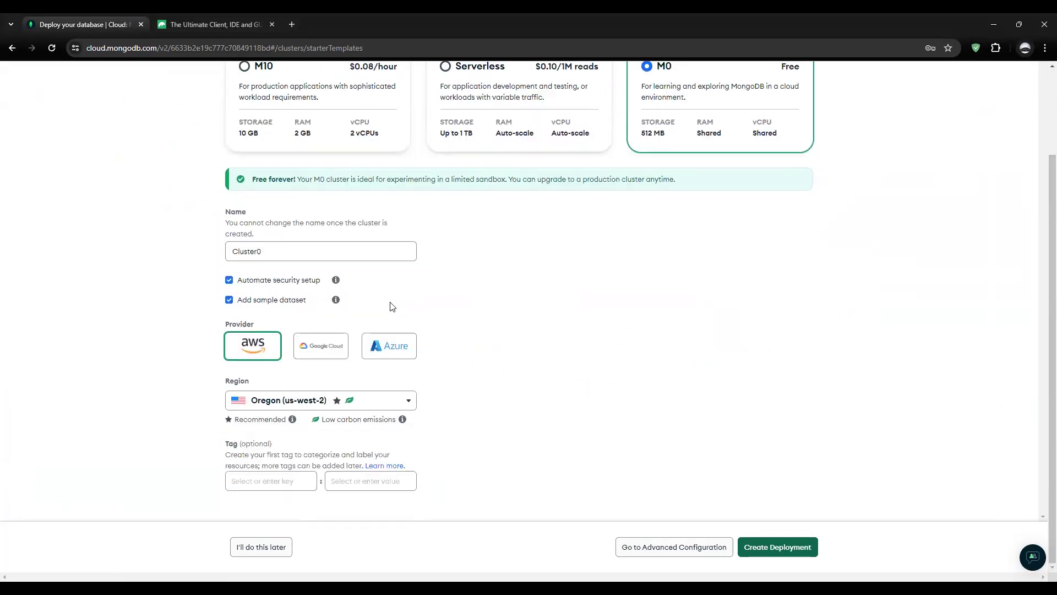
scroll(392, 306, "up", 2)
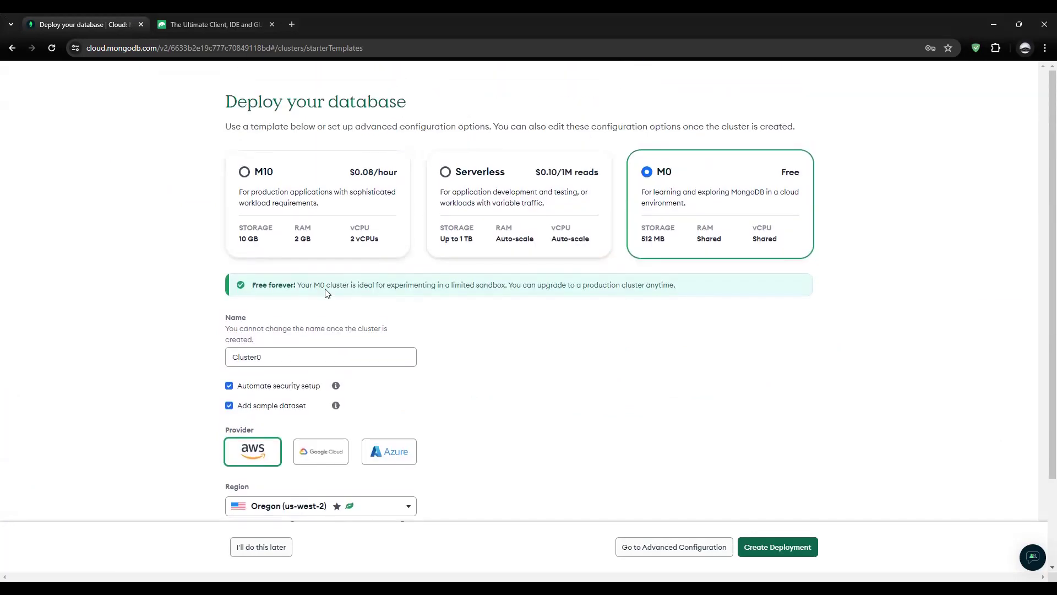
left_click(325, 357)
left_click(255, 370)
scroll(258, 365, "down", 2)
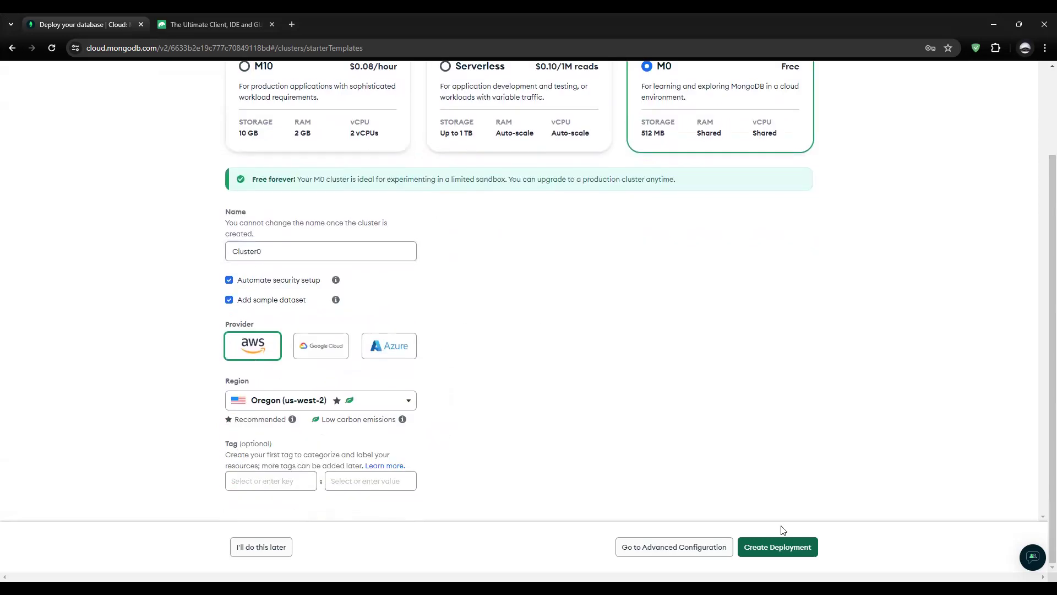
left_click(784, 548)
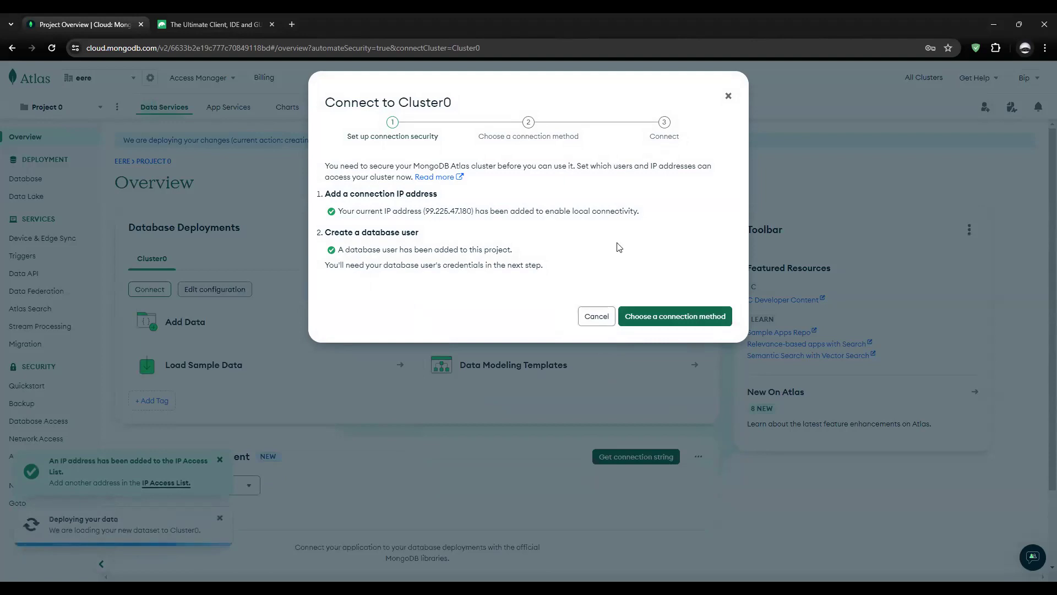
- Continue to Cluster0's connection methods, close the connection setup without choosing one and show the project's database deployments
left_click(680, 317)
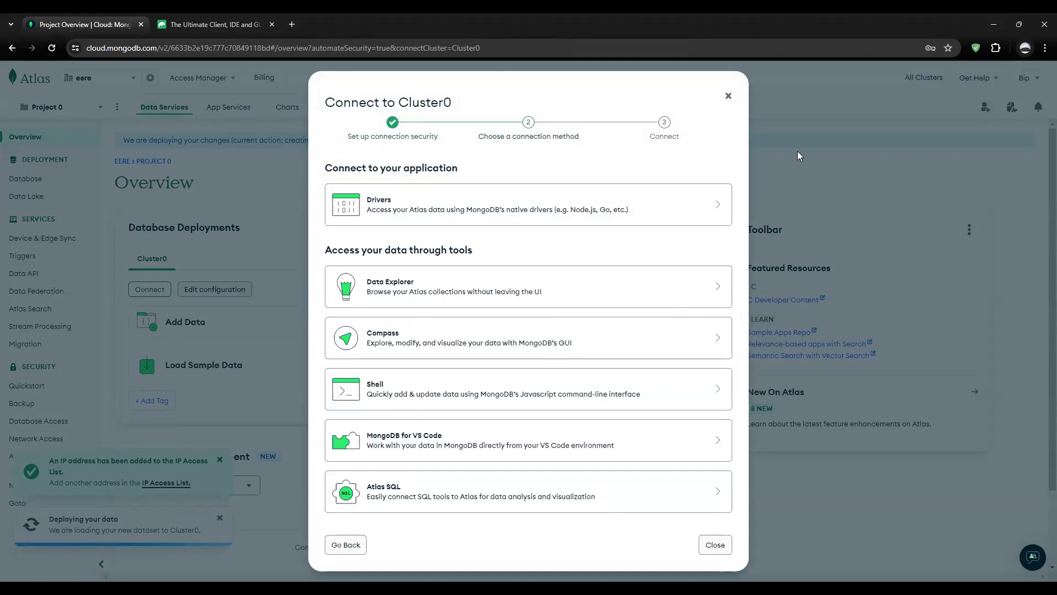
left_click(729, 96)
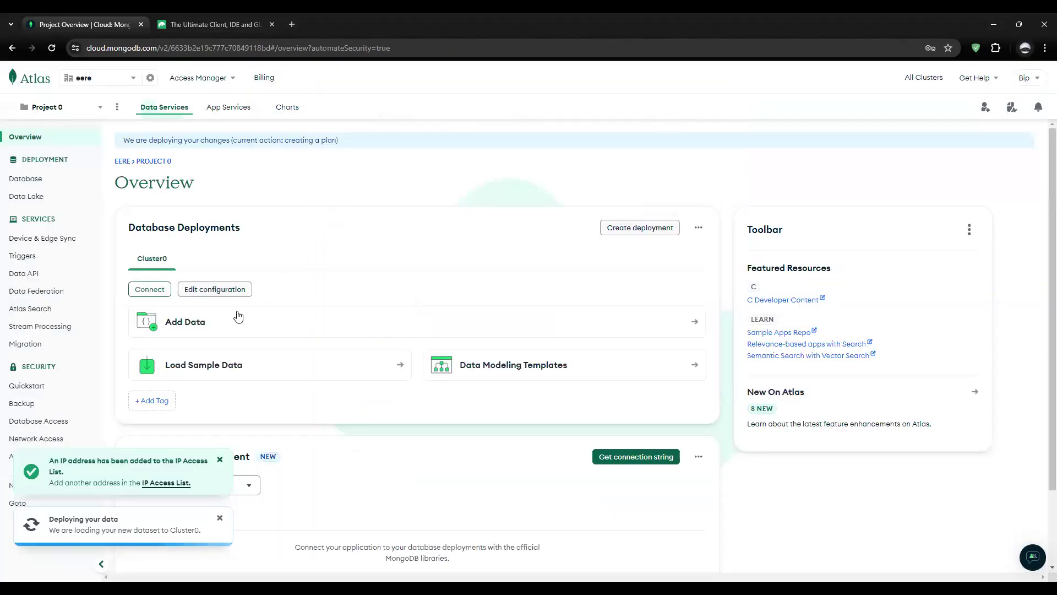
left_click(33, 180)
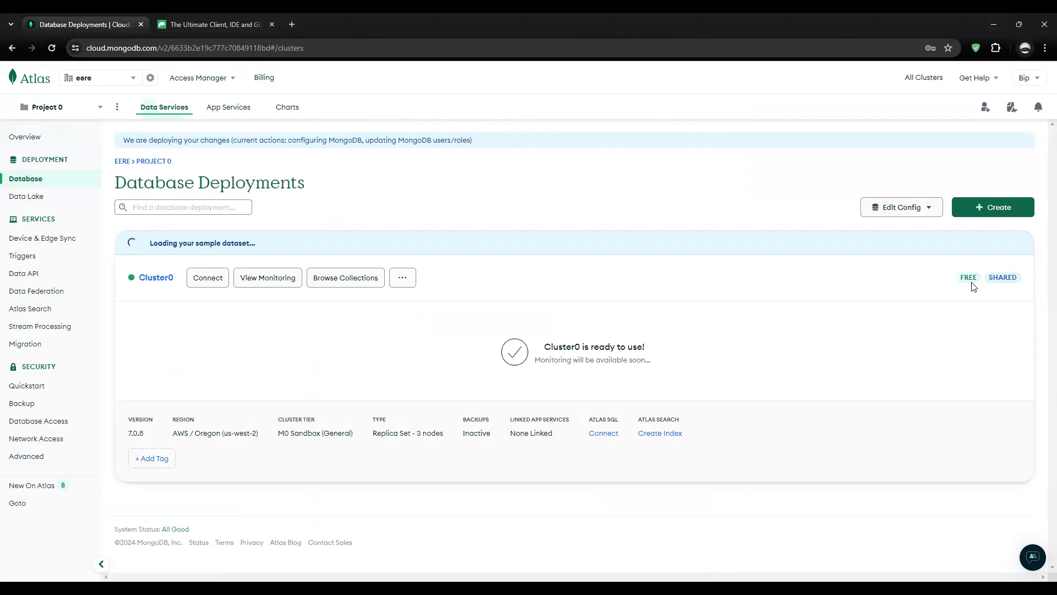
- Examine Cluster0's configuration and its shared tier options, leave without changes and return to the database deployments
left_click(402, 279)
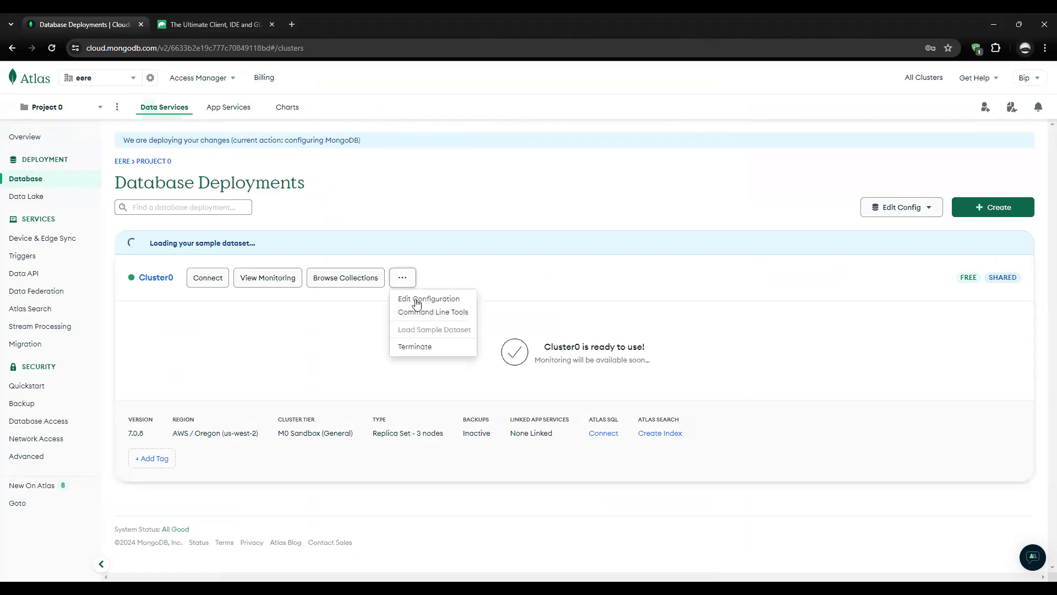
left_click(417, 303)
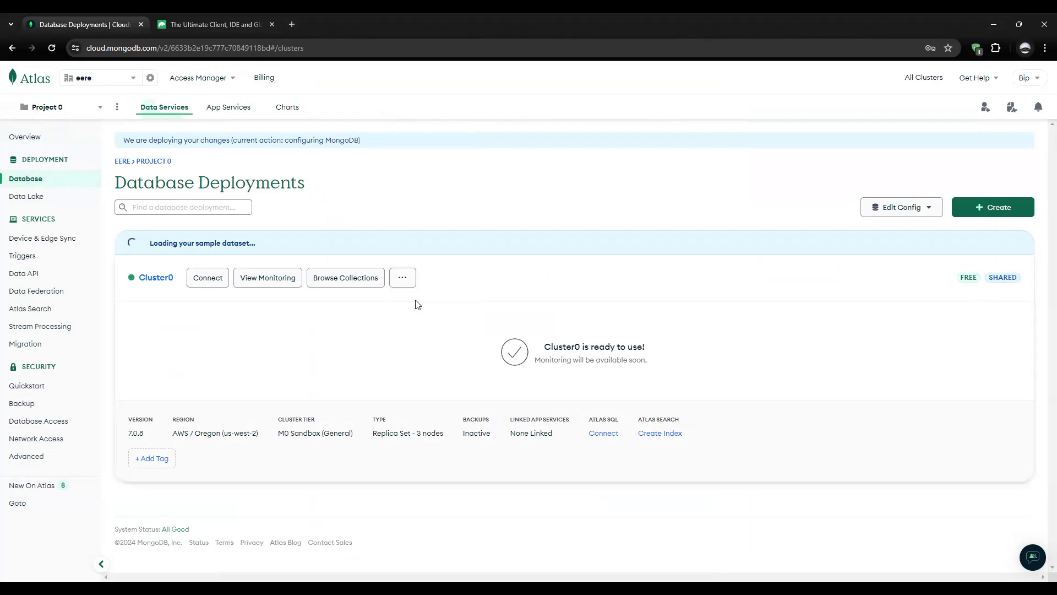
scroll(417, 304, "down", 3)
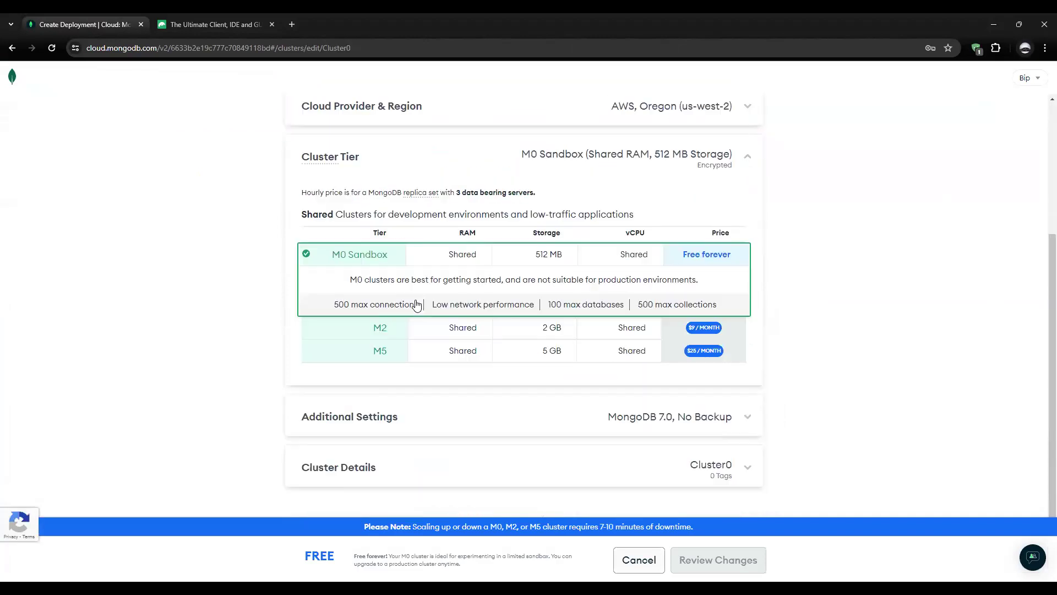
scroll(649, 326, "up", 3)
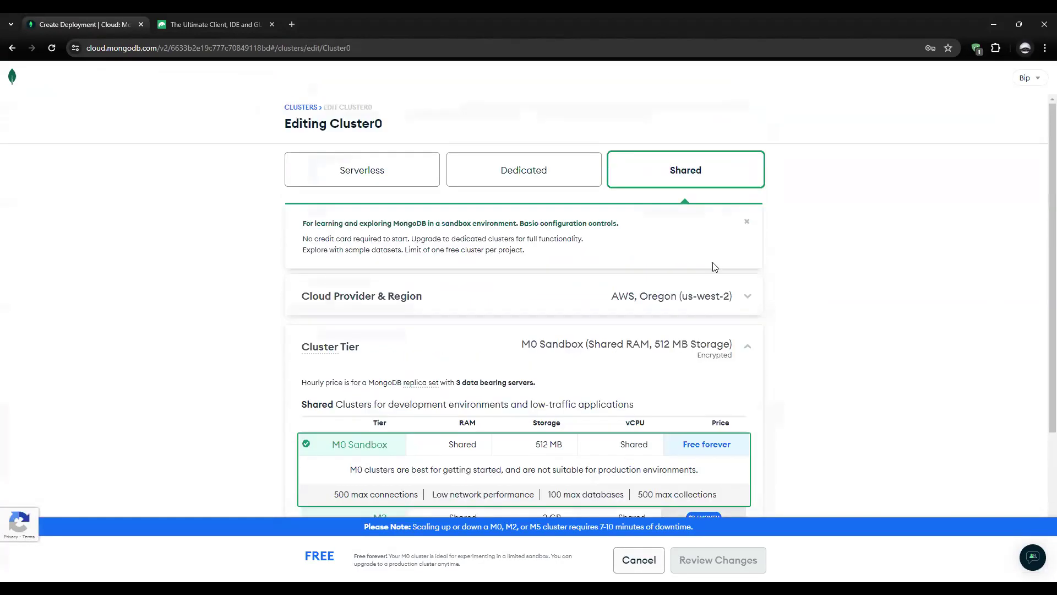
scroll(562, 263, "down", 3)
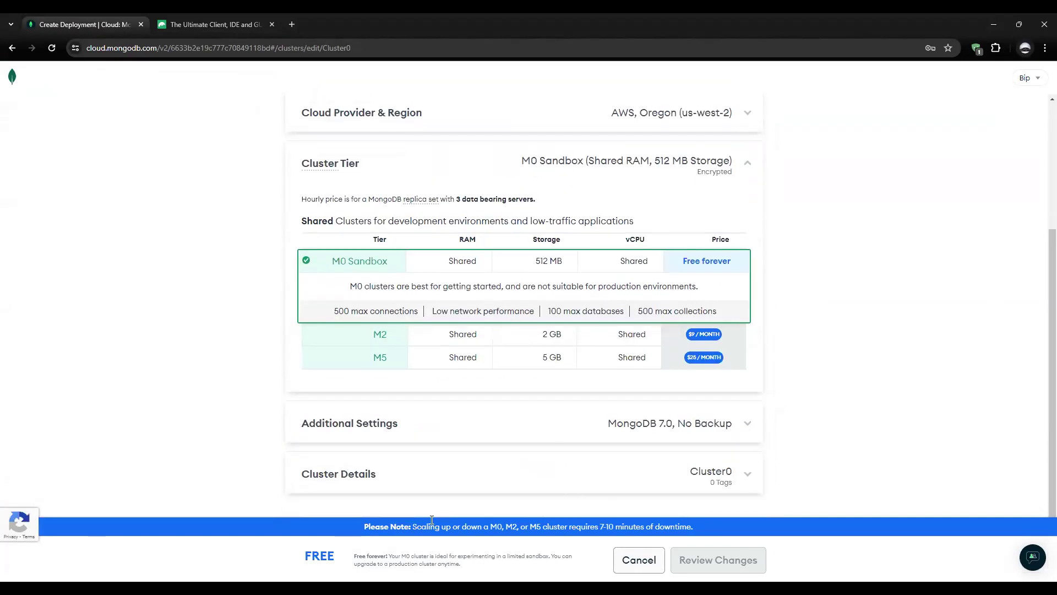
left_click(645, 564)
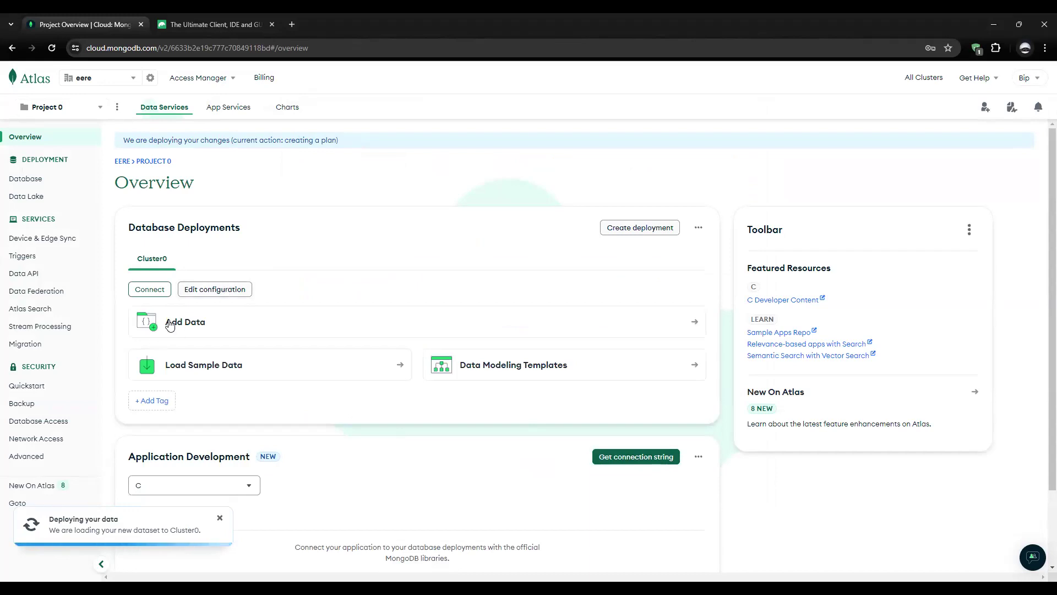
left_click(30, 180)
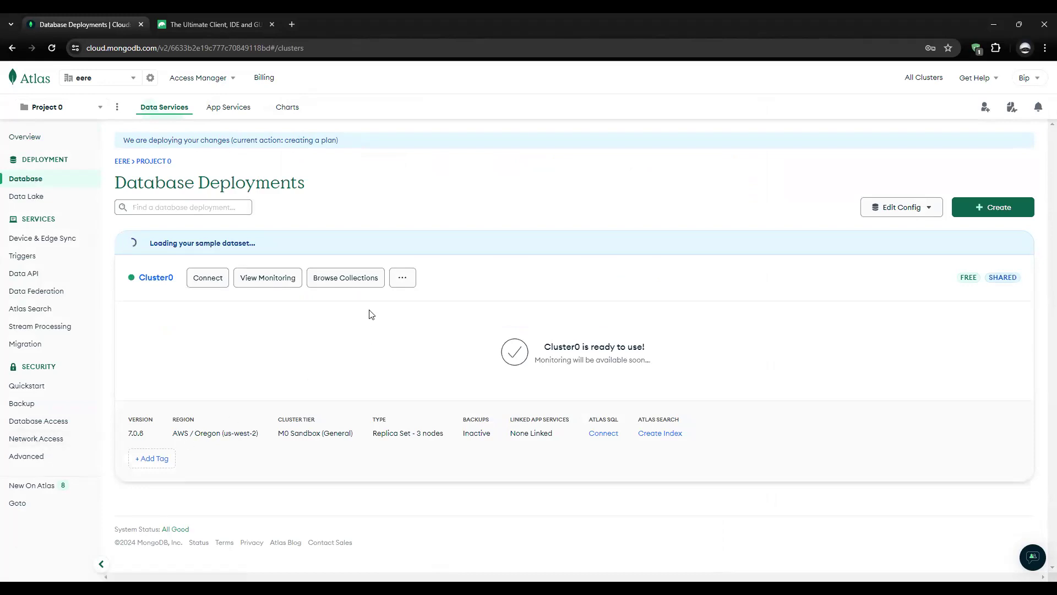
- Add 0.0.0.0 as a permanent entry to the project's network IP access list
left_click(43, 440)
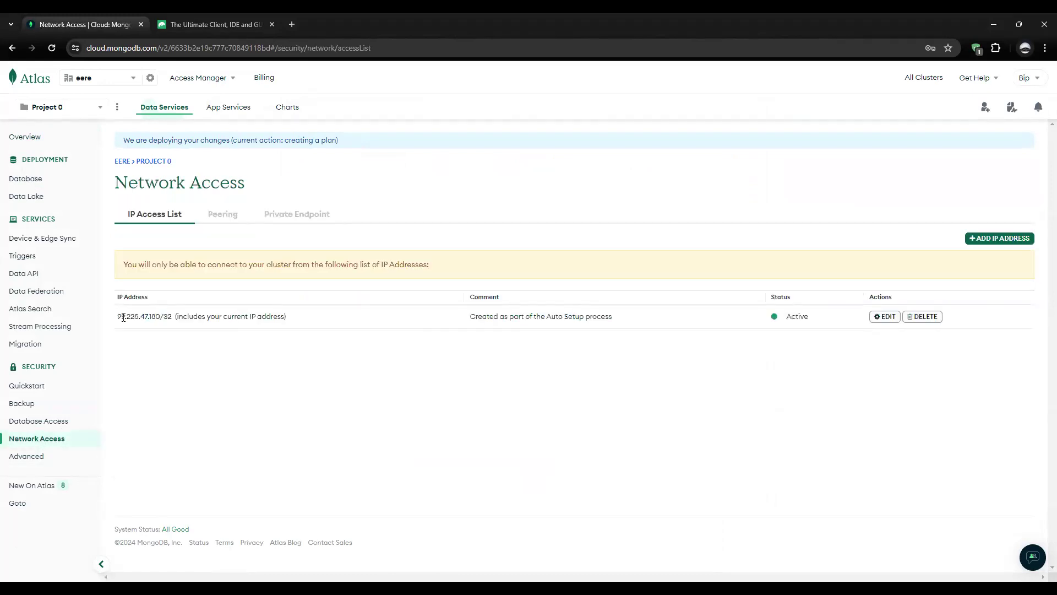
left_click_drag(121, 318, 176, 325)
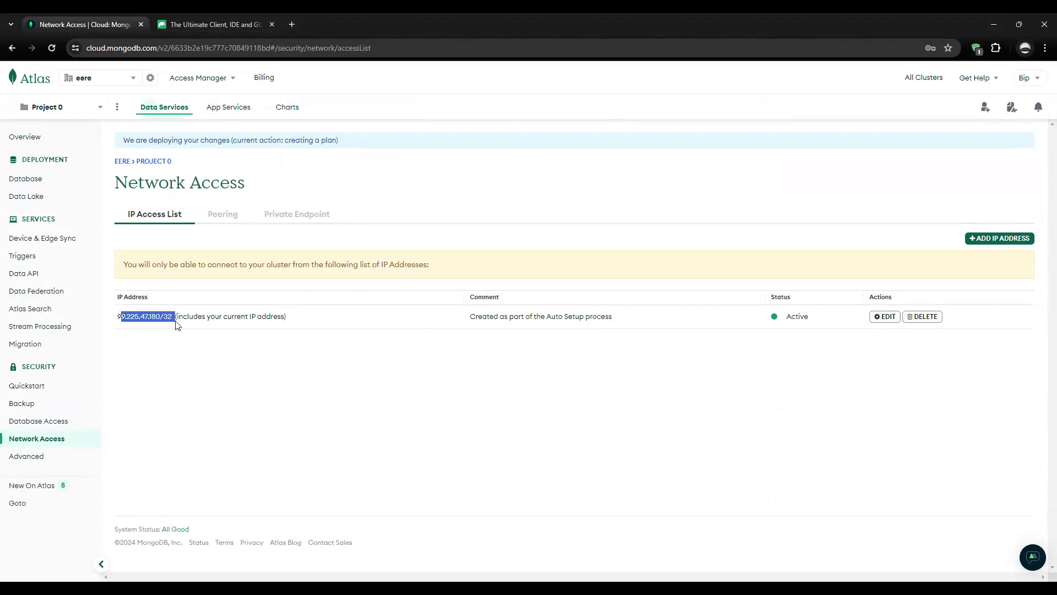
left_click(165, 322)
left_click(986, 240)
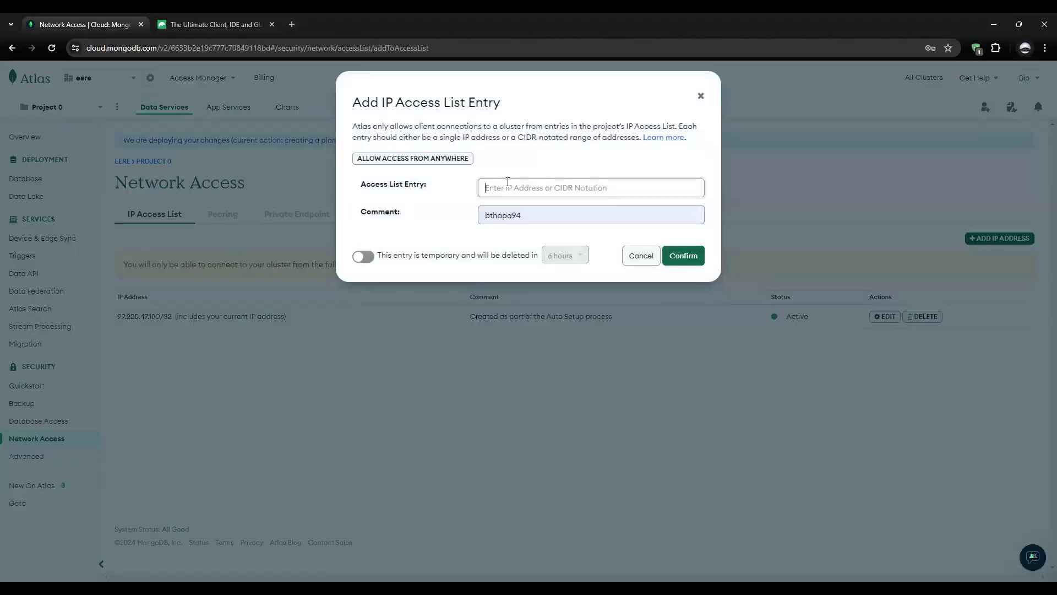
left_click(507, 187)
type("0.0.0.0")
left_click(498, 204)
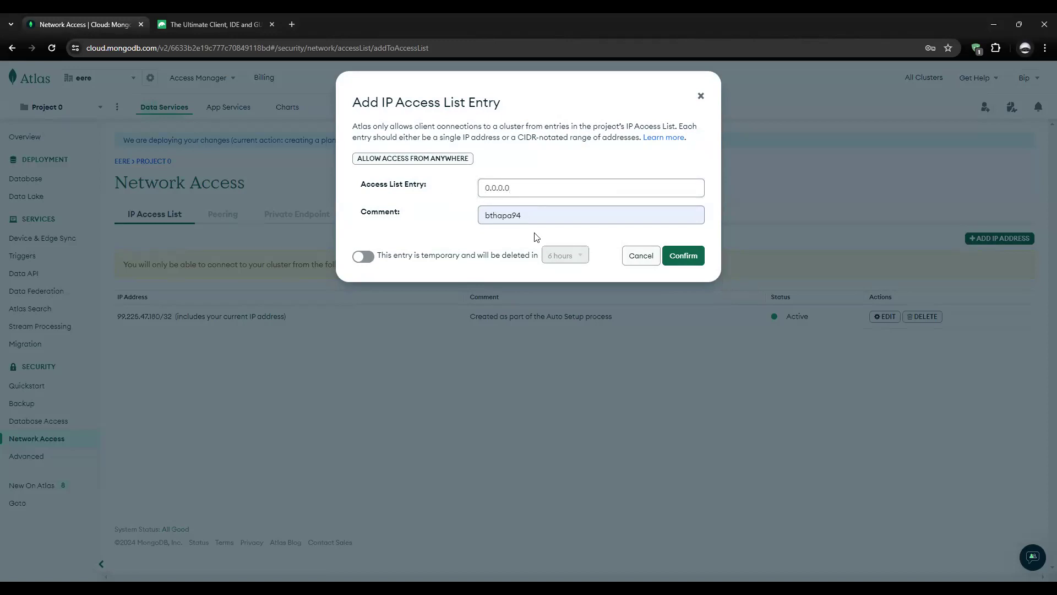
left_click(695, 260)
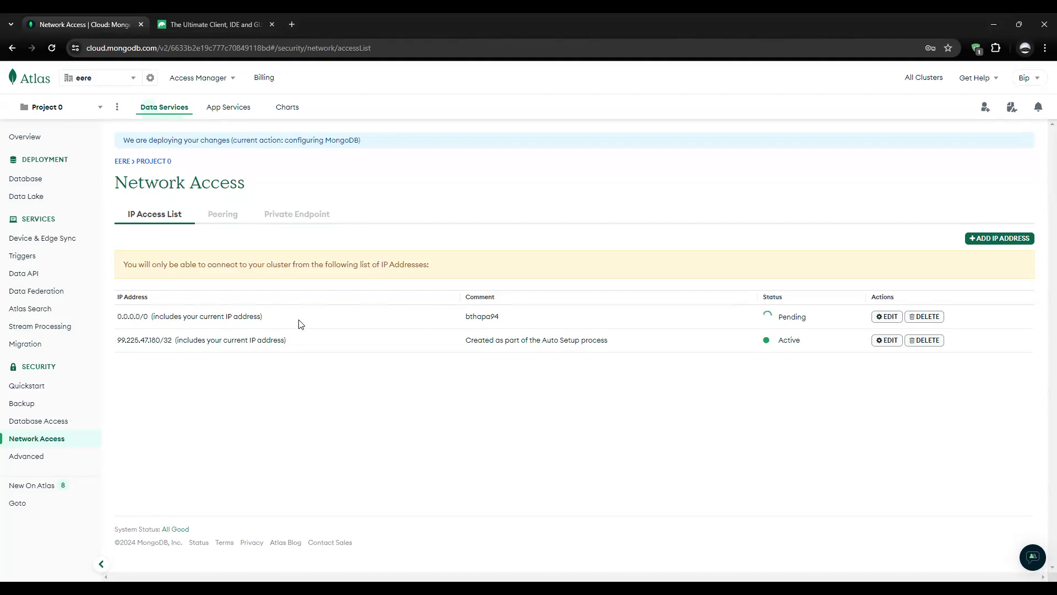
- Show the project's database deployments and load the sample dataset into Cluster0
left_click(31, 180)
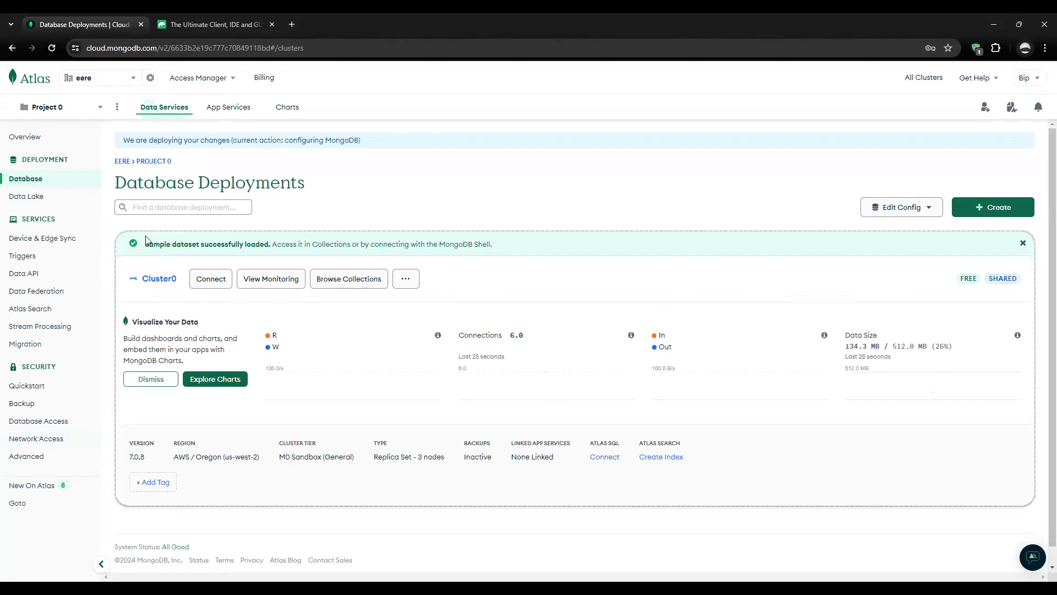
left_click(404, 284)
left_click(405, 285)
left_click(405, 286)
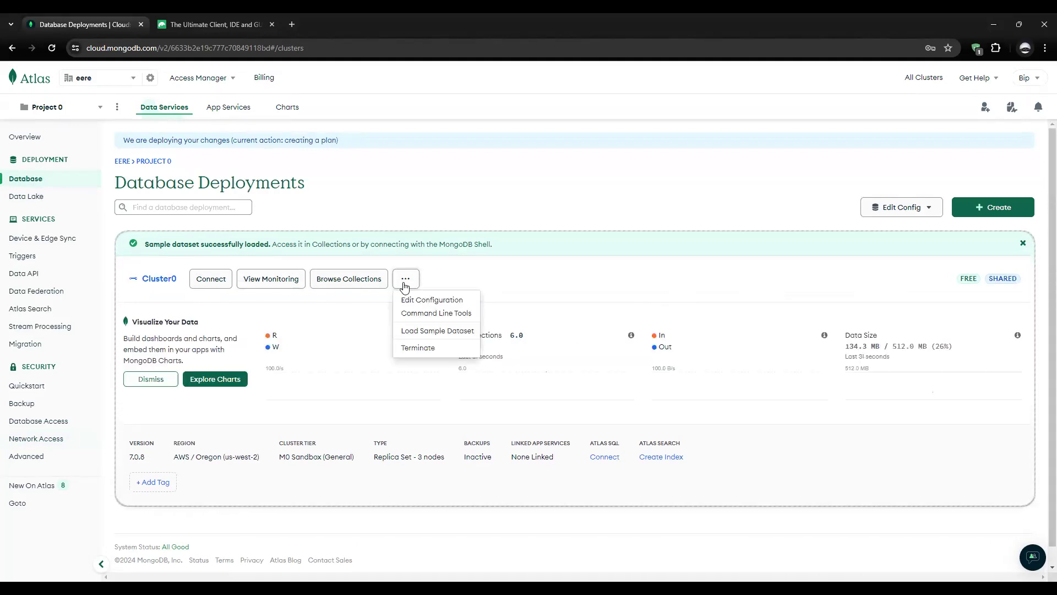
left_click(416, 332)
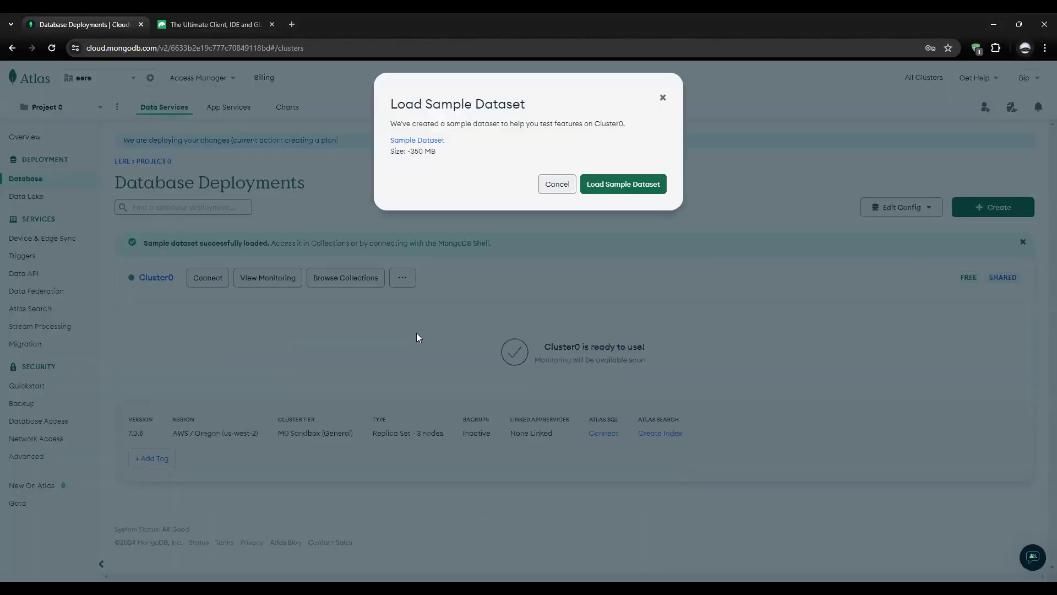
left_click(610, 177)
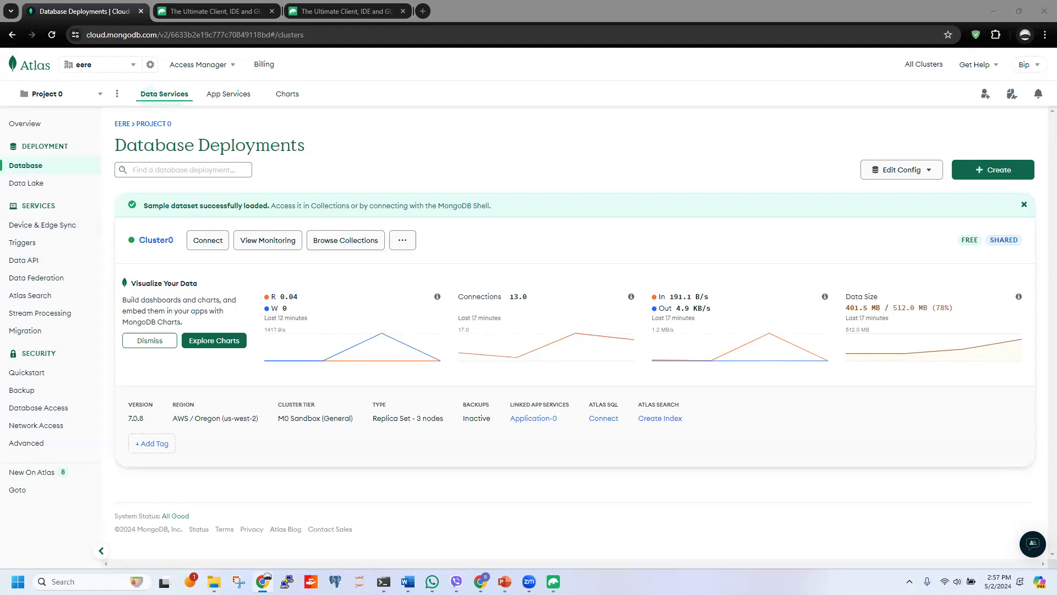
- Browse Cluster0's sample collections, its overview and its real-time metrics page
left_click(408, 244)
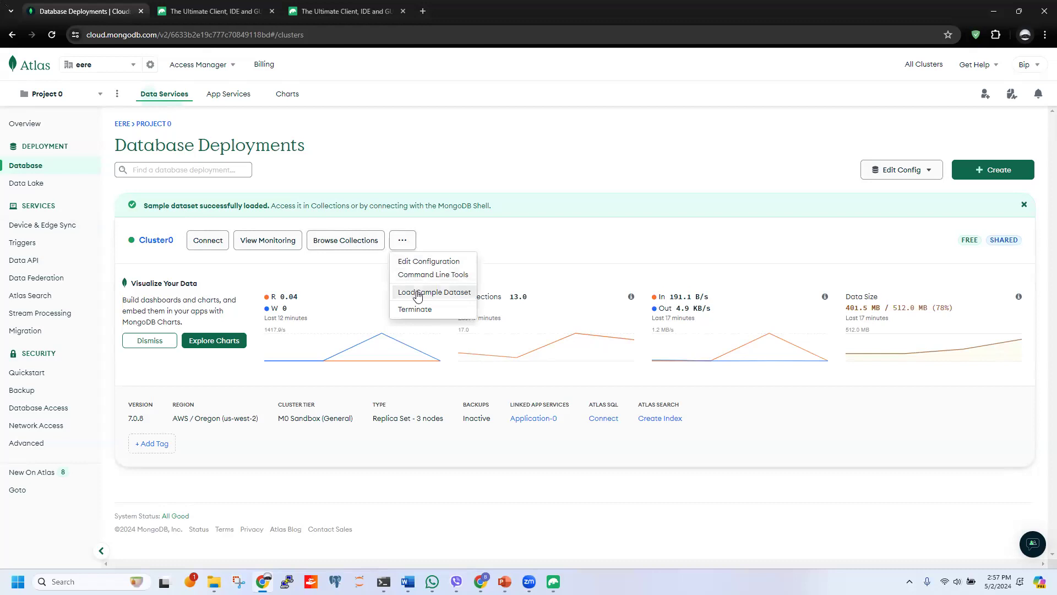
left_click(537, 199)
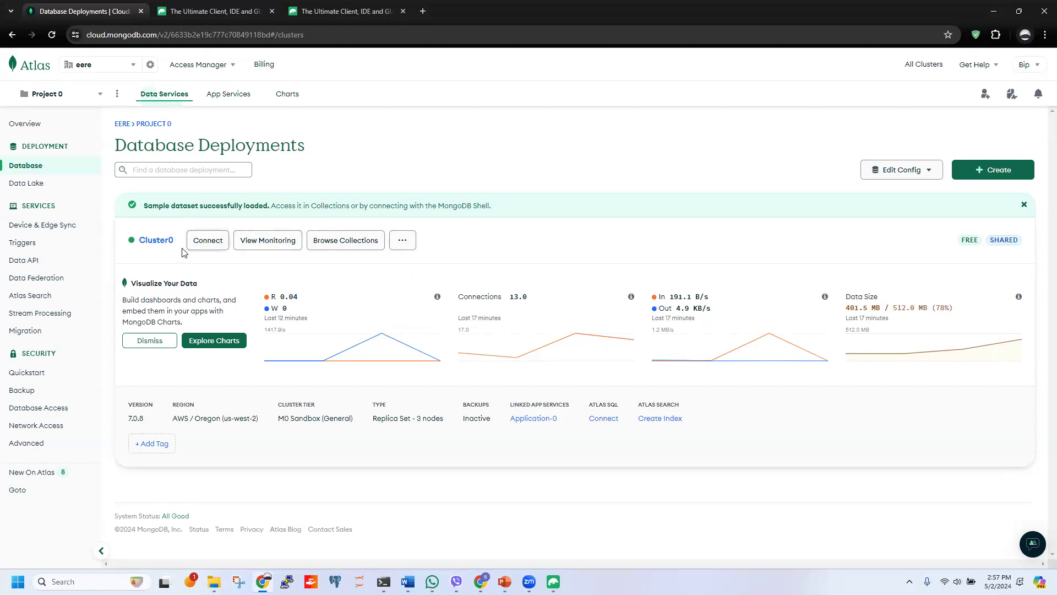
left_click(333, 247)
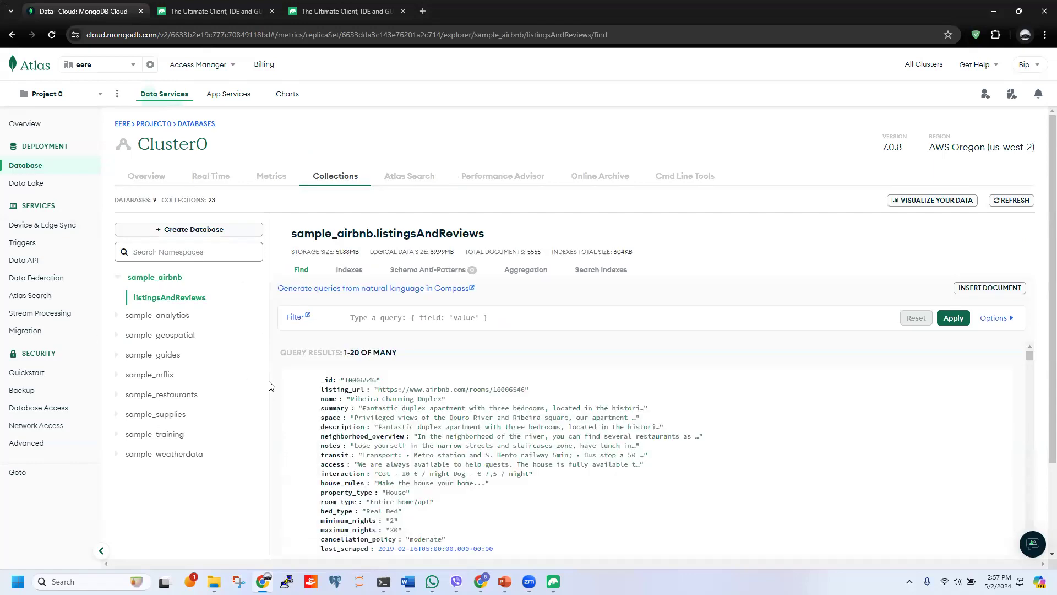
left_click(146, 177)
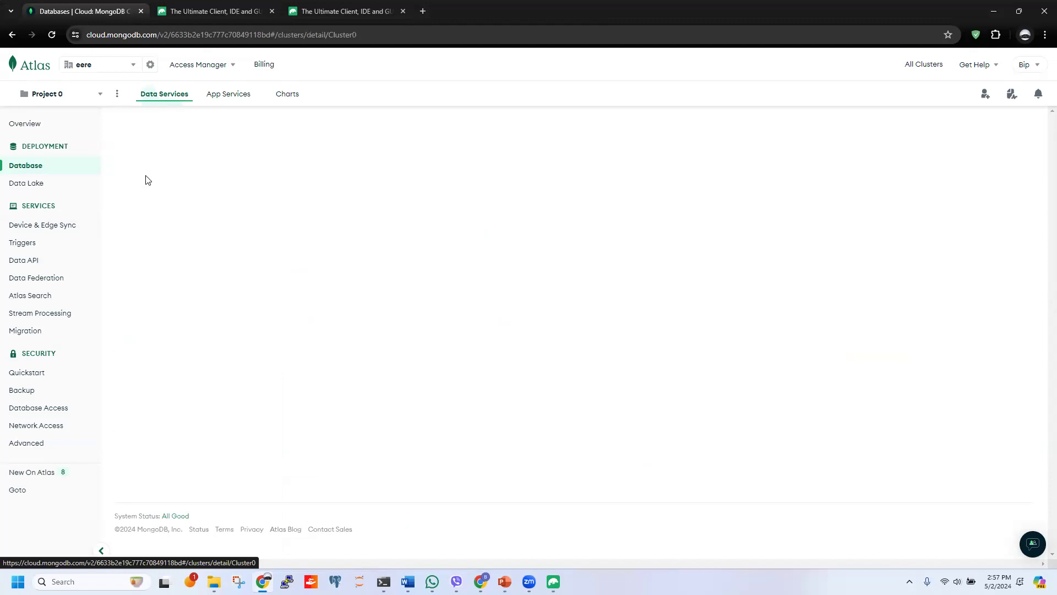
left_click(199, 177)
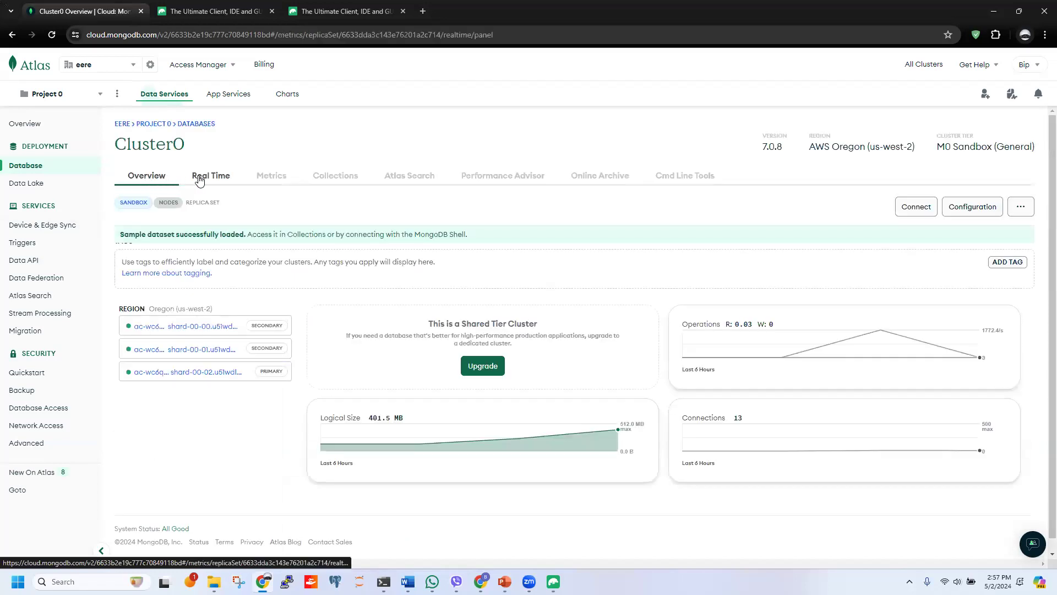
- Return from the Studio 3T website to the Atlas database deployments and close the running Studio 3T application
key("ctrl+Tab")
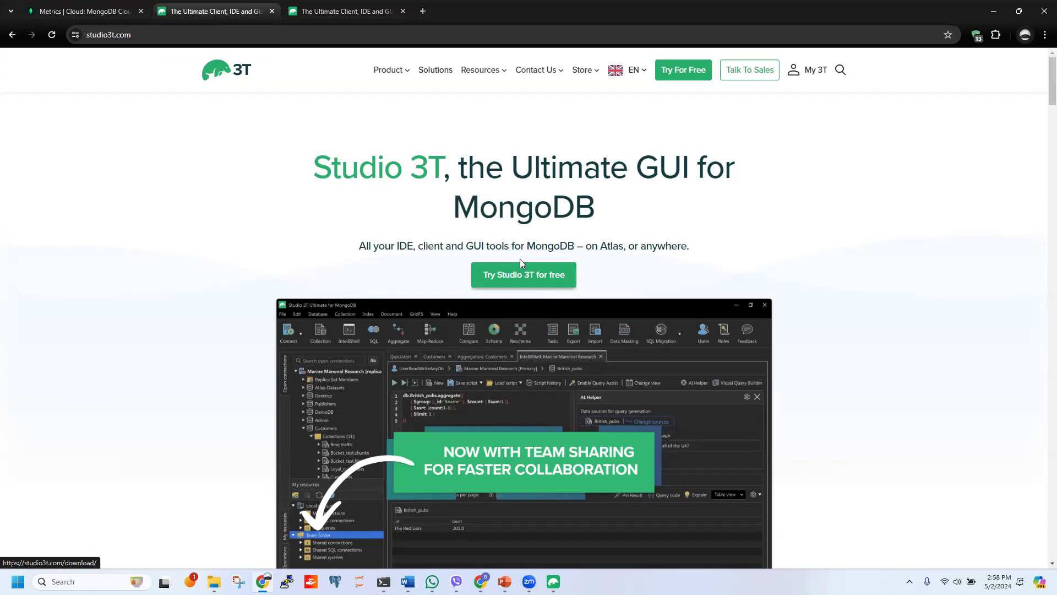
left_click(65, 7)
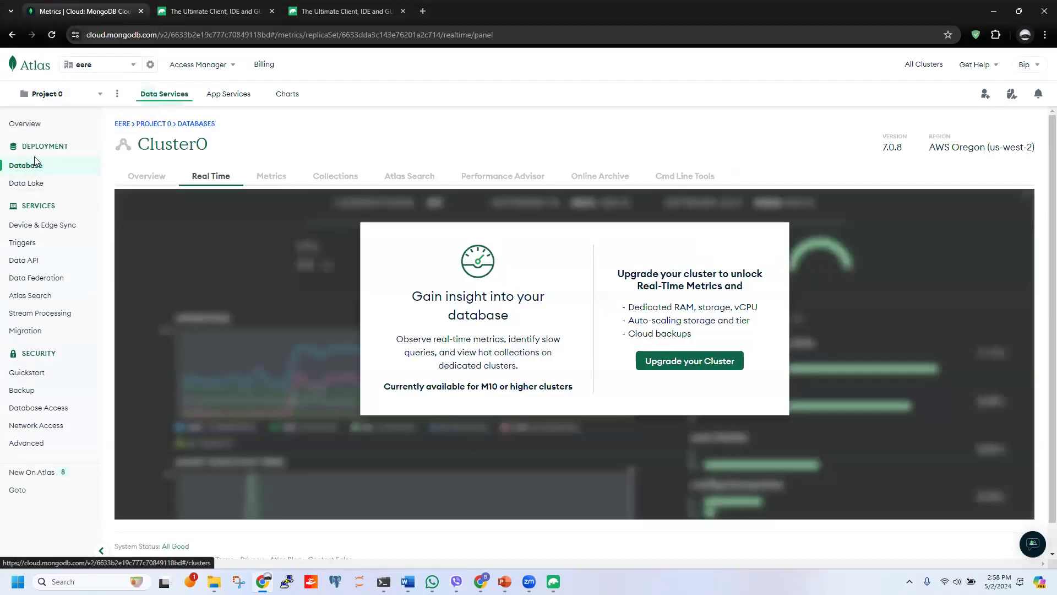
left_click_drag(35, 146, 35, 168)
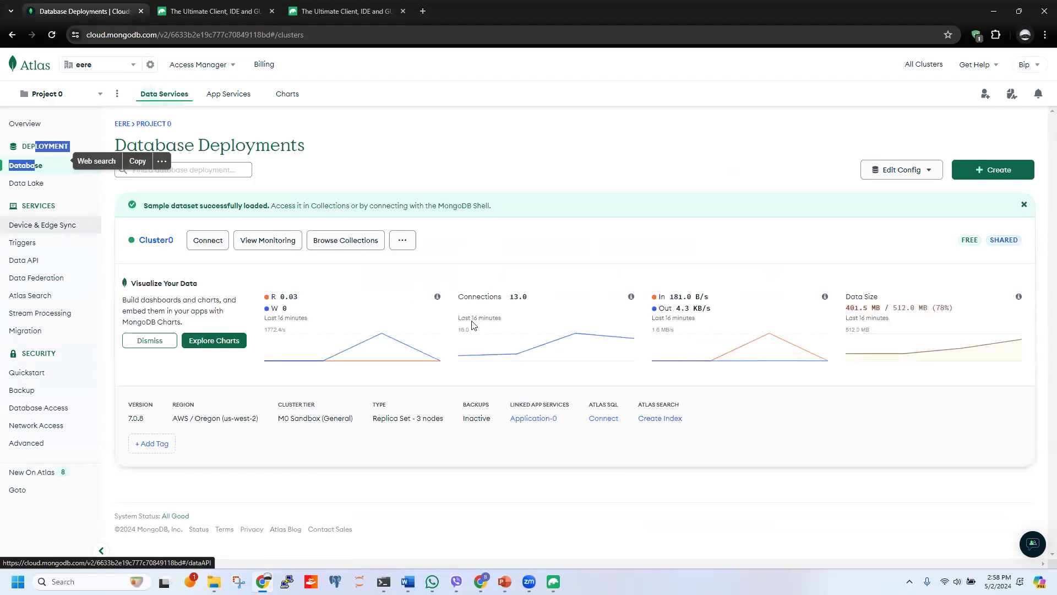
left_click(553, 581)
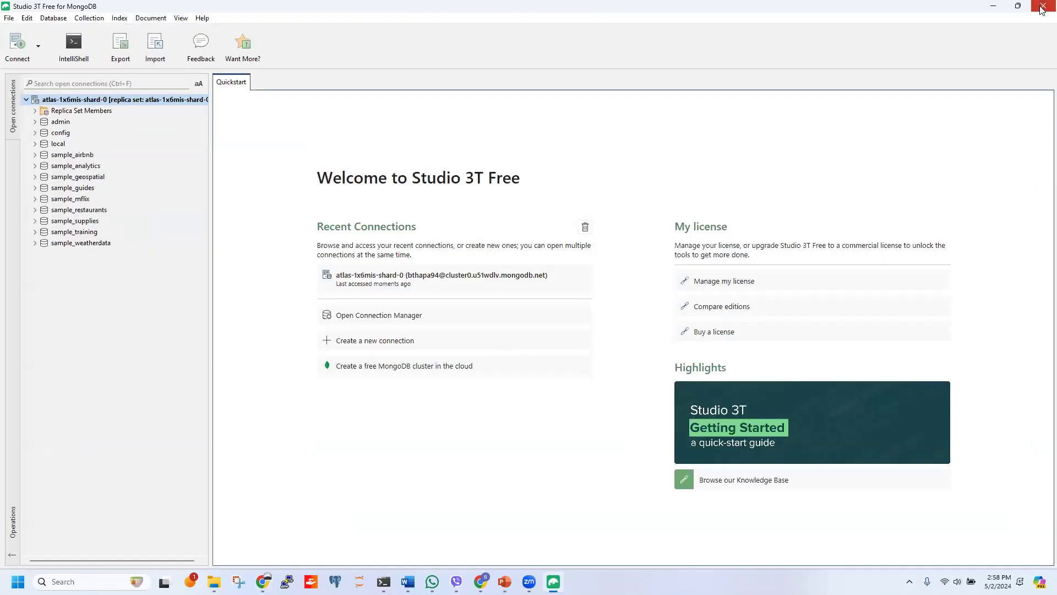
left_click(1042, 8)
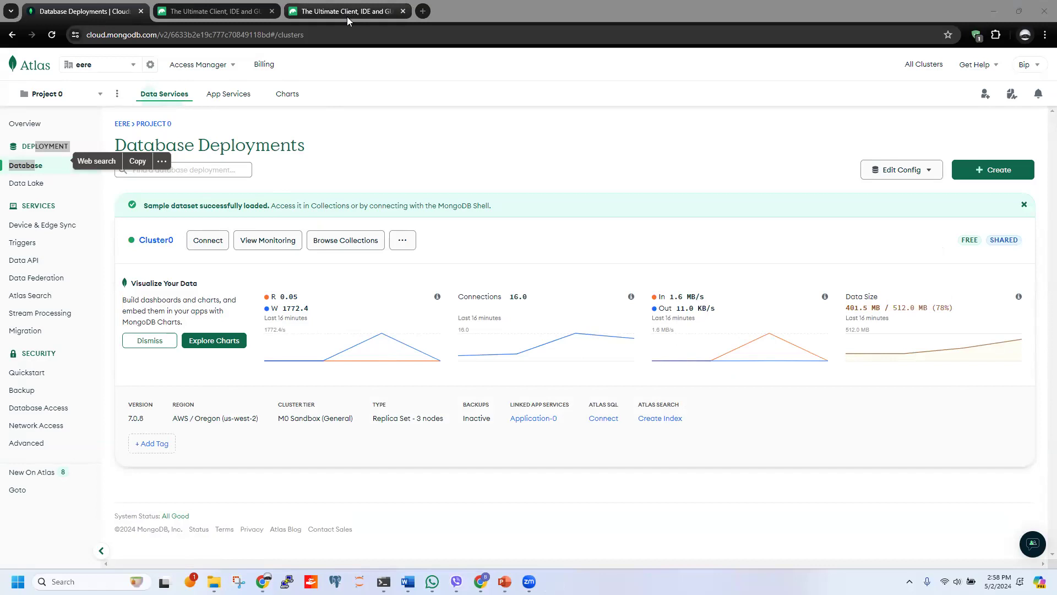
- Choose Compass as Cluster0's connection method, keep Windows 64-bit (10+), copy the connection string and close the connection setup
left_click(208, 251)
left_click(208, 242)
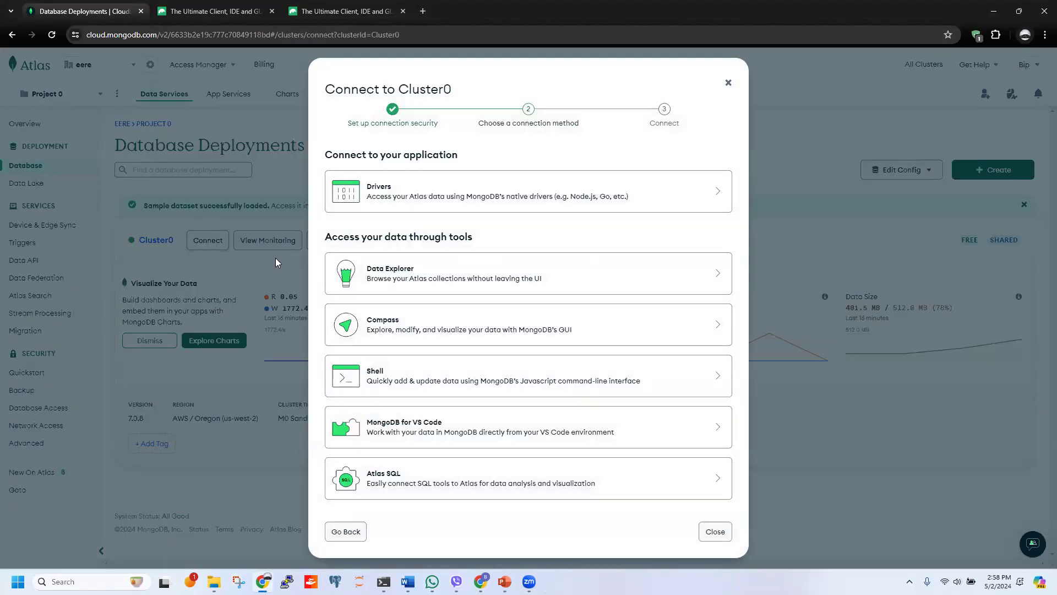
left_click(358, 334)
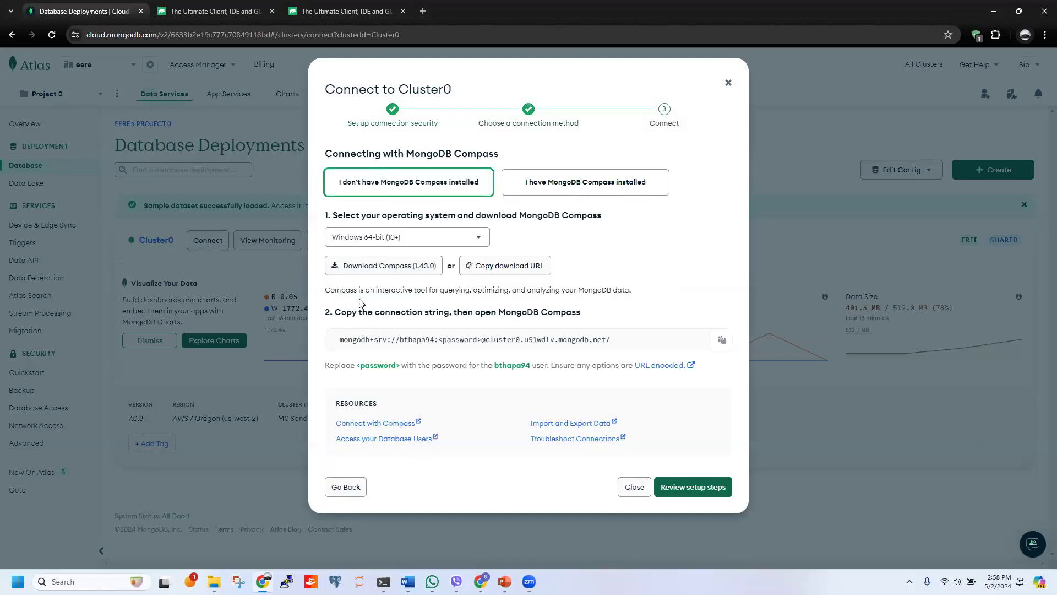
left_click(366, 238)
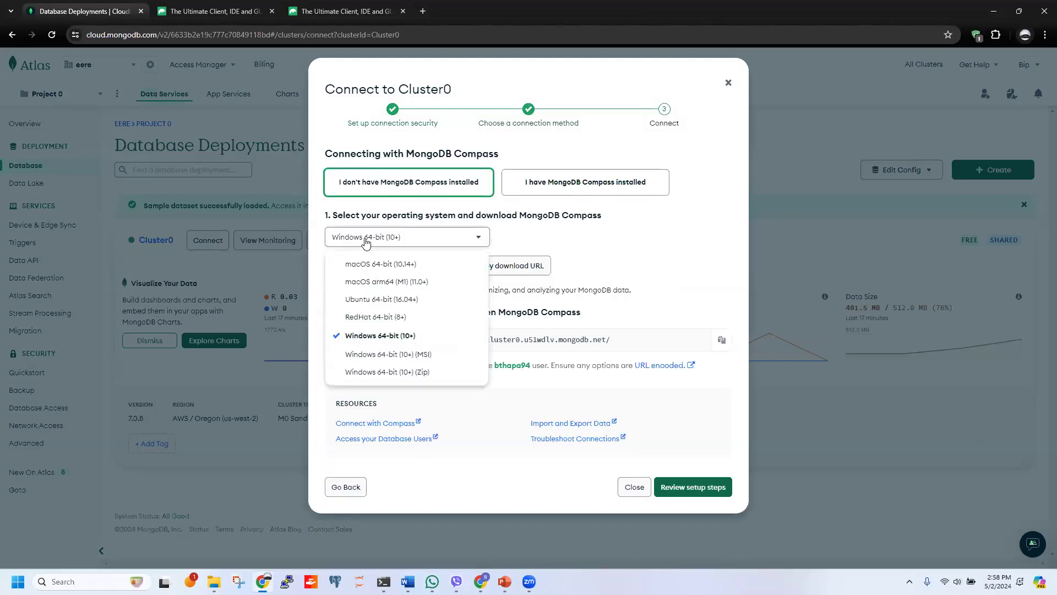
left_click(366, 241)
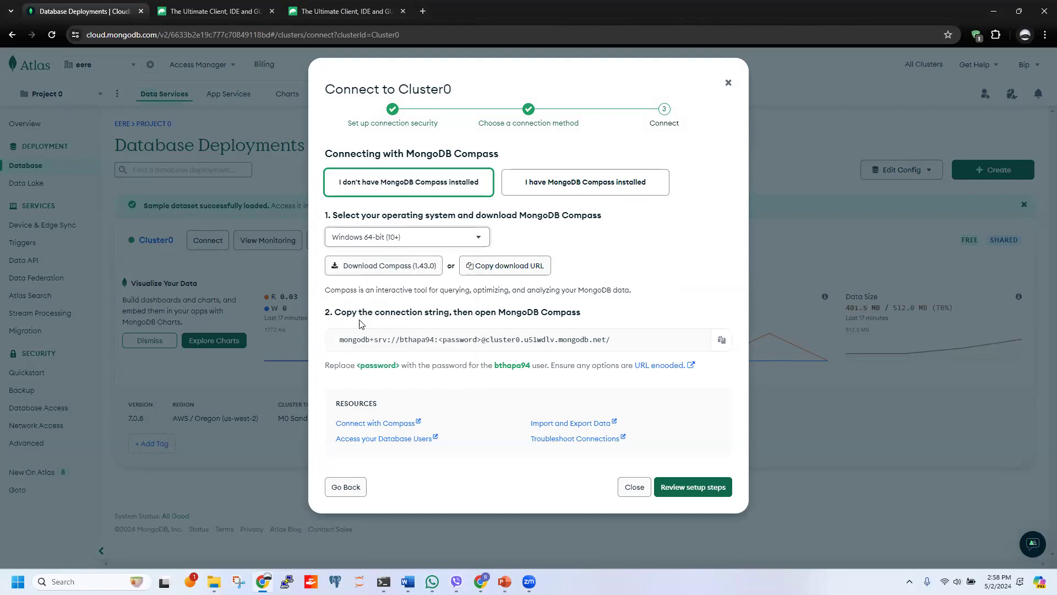
left_click_drag(343, 340, 727, 347)
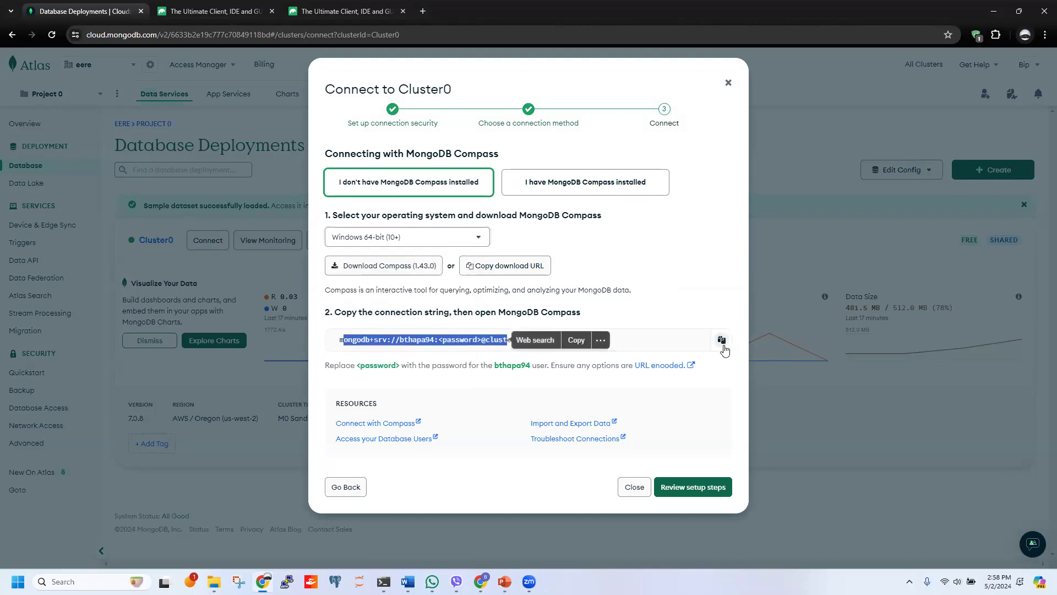
left_click(722, 343)
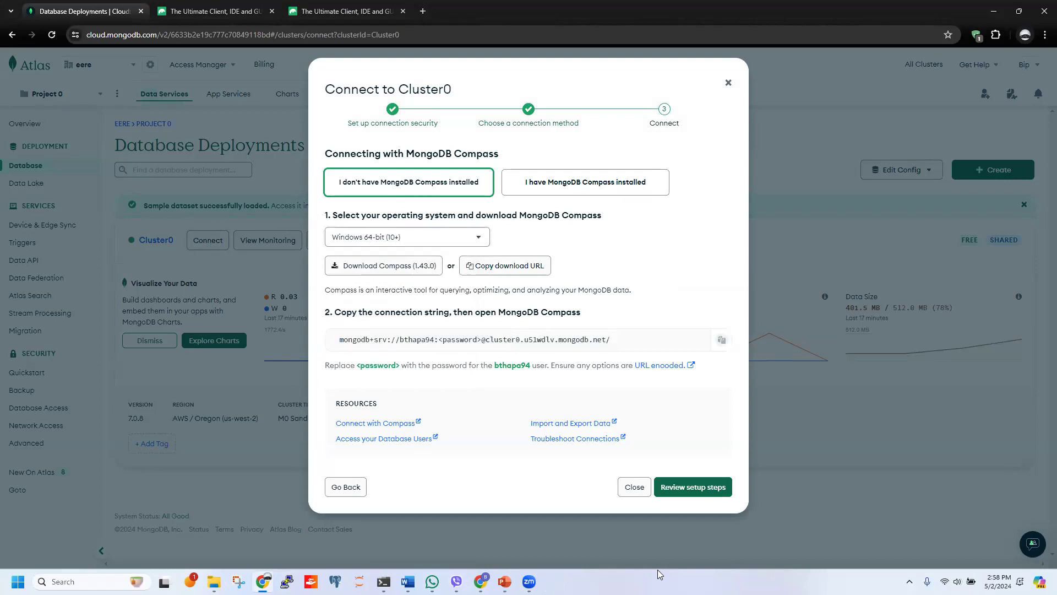
left_click(635, 488)
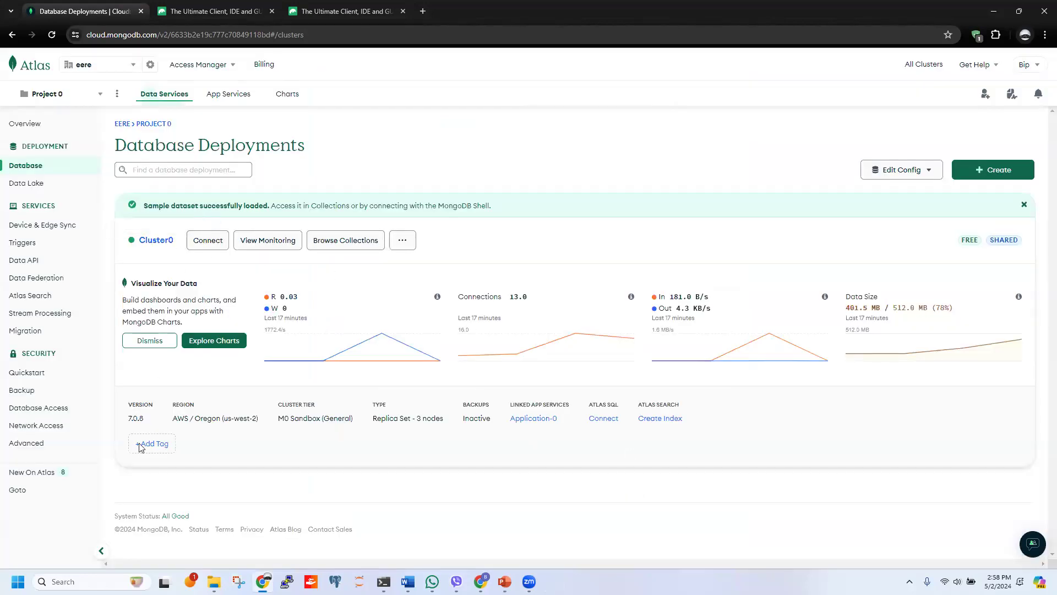
- Find and launch Studio 3T on the computer and clear its list of recent connections
left_click(63, 581)
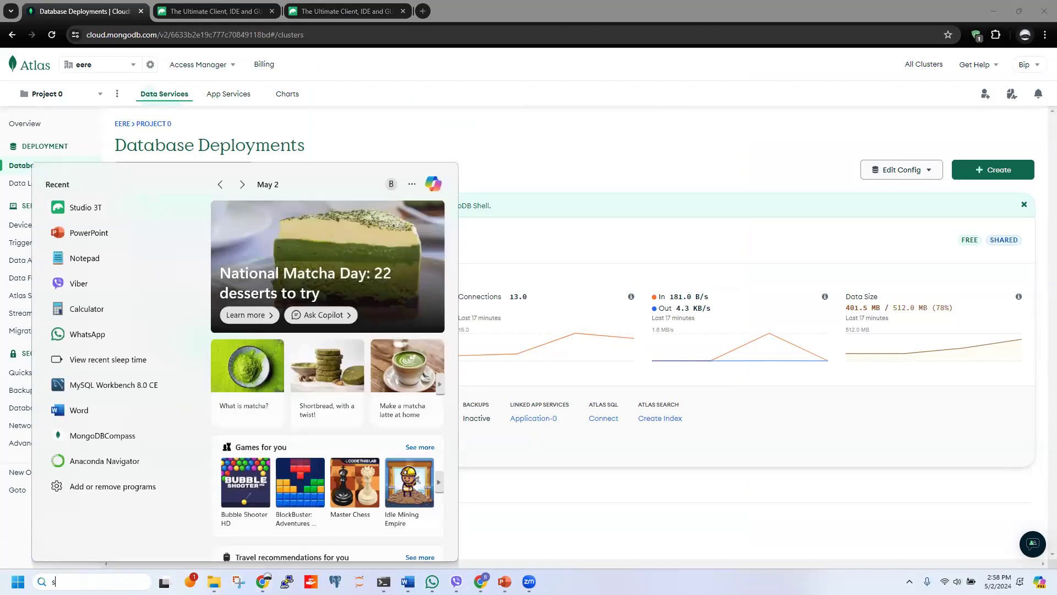
type("studio")
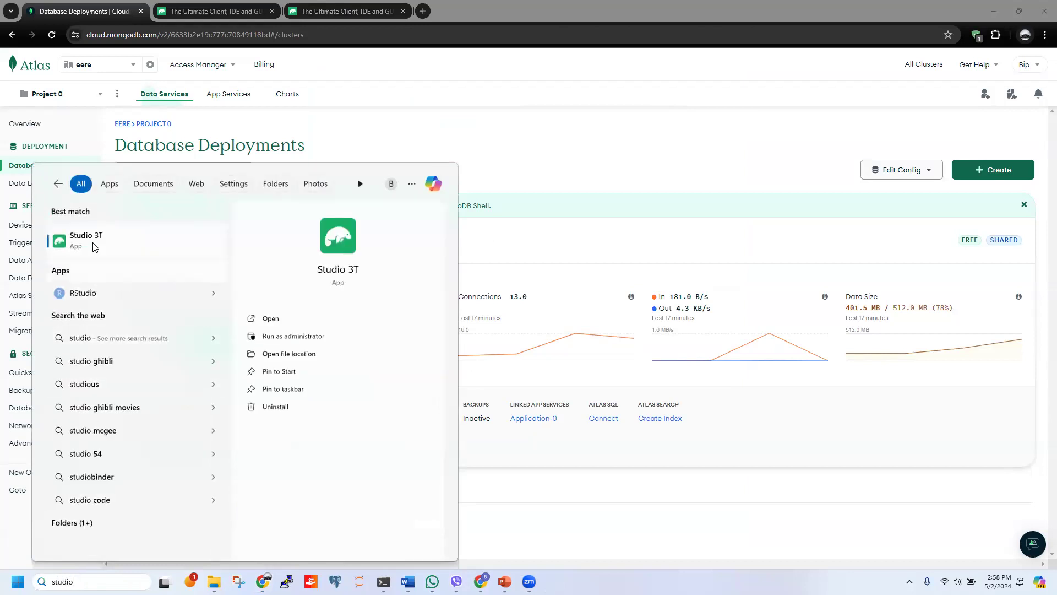
left_click(85, 240)
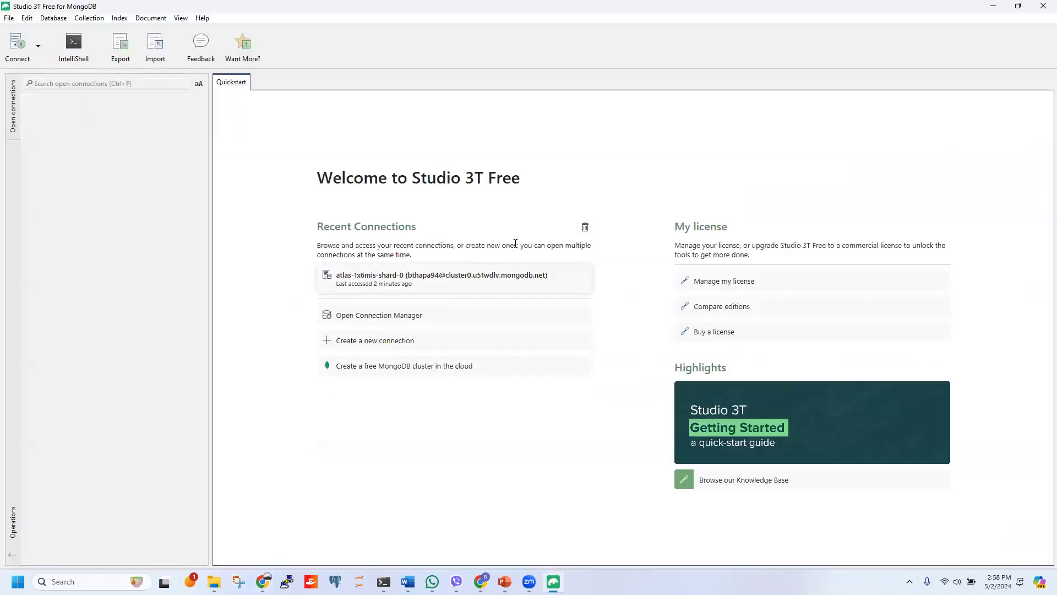
left_click(585, 228)
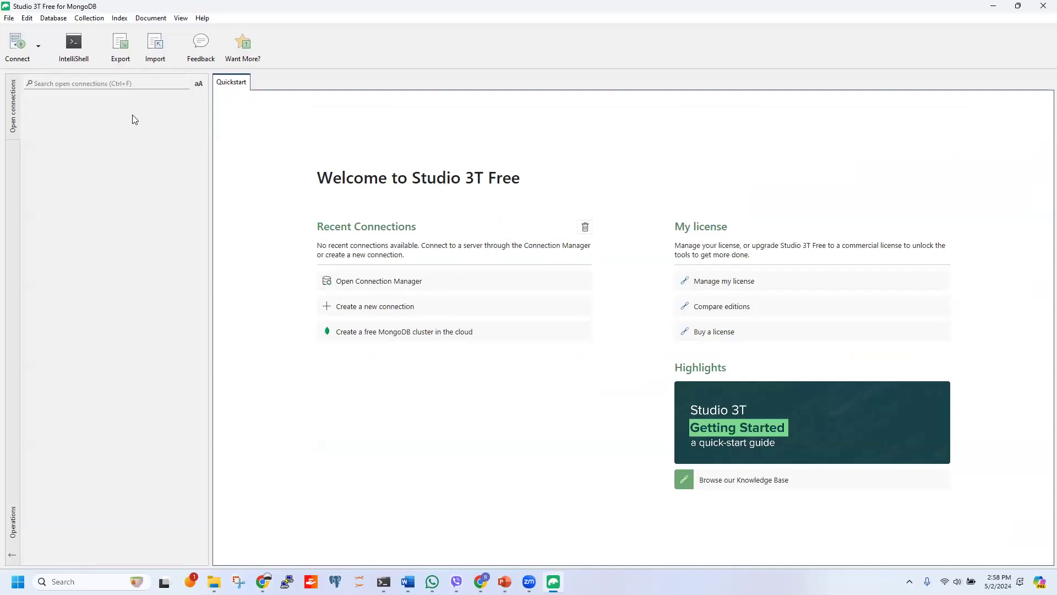
- Start a new Studio 3T connection auto-configured from the copied Cluster0 connection string
left_click(17, 49)
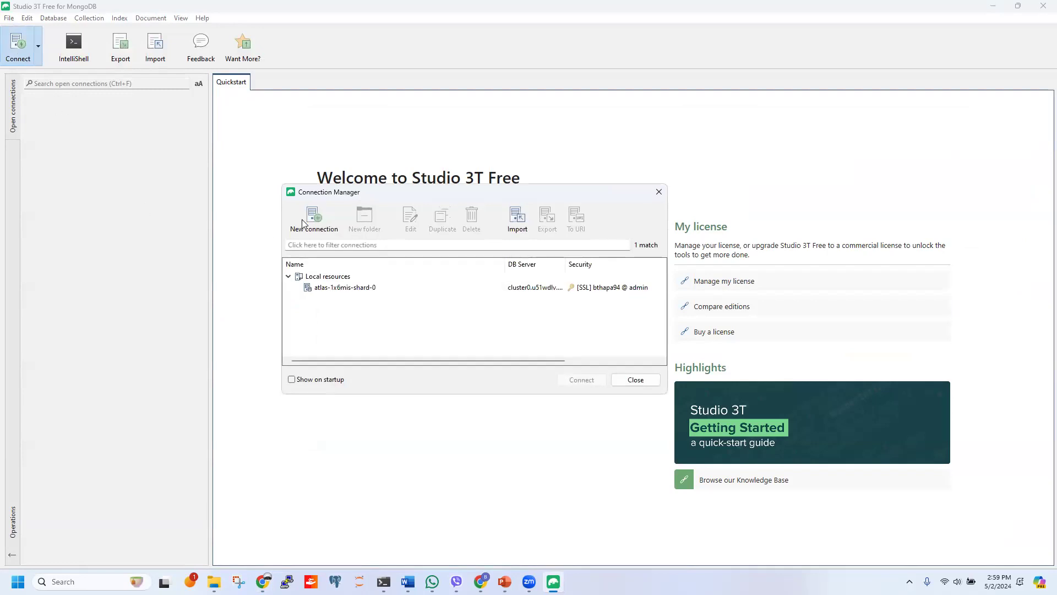
left_click(313, 220)
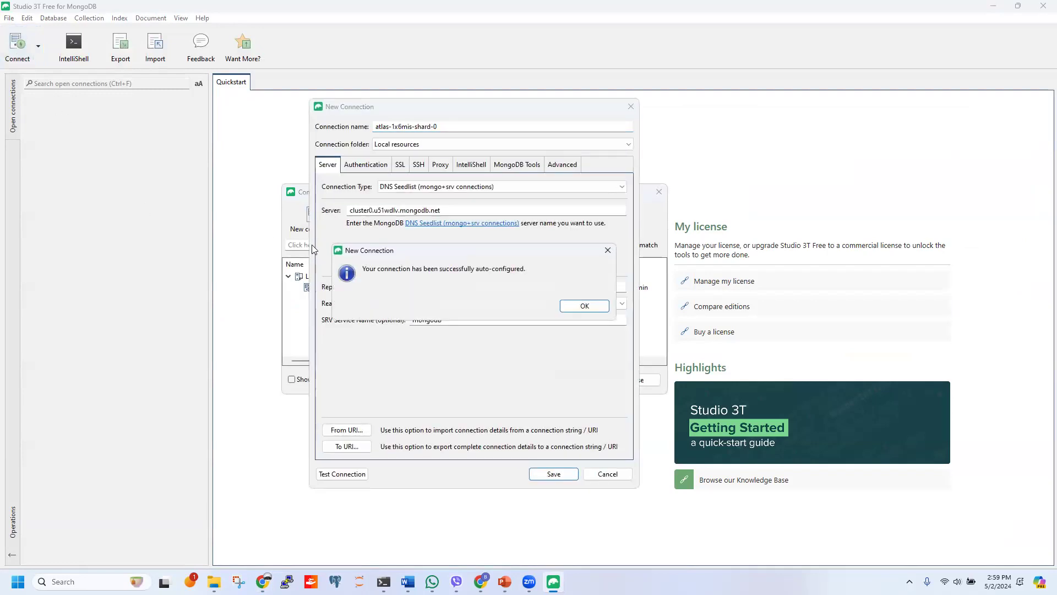
left_click(575, 307)
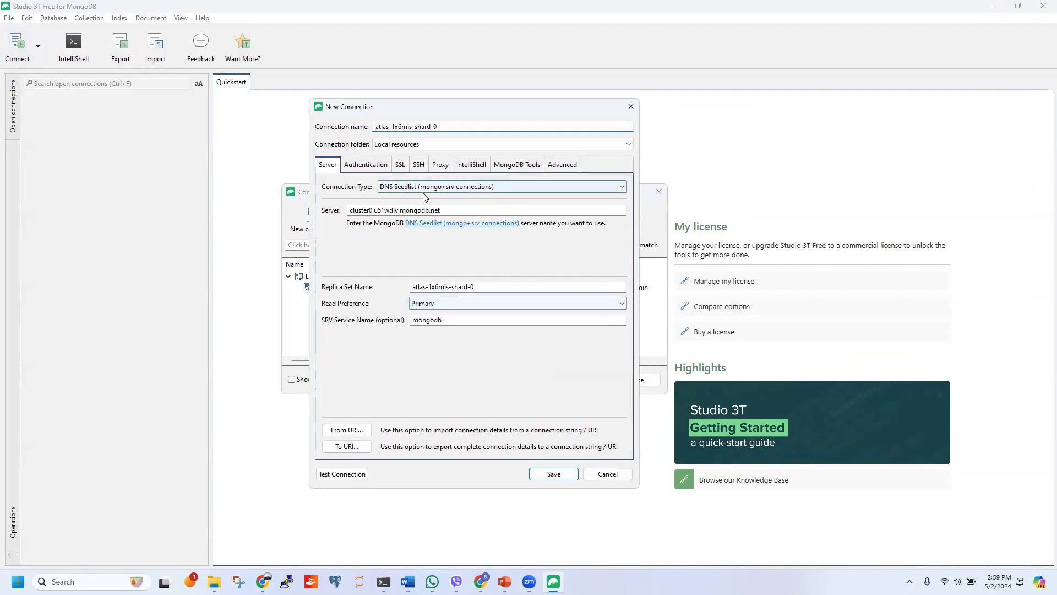
- Review the new connection's authentication and SSL settings and return to its server settings
left_click(364, 165)
left_click(405, 168)
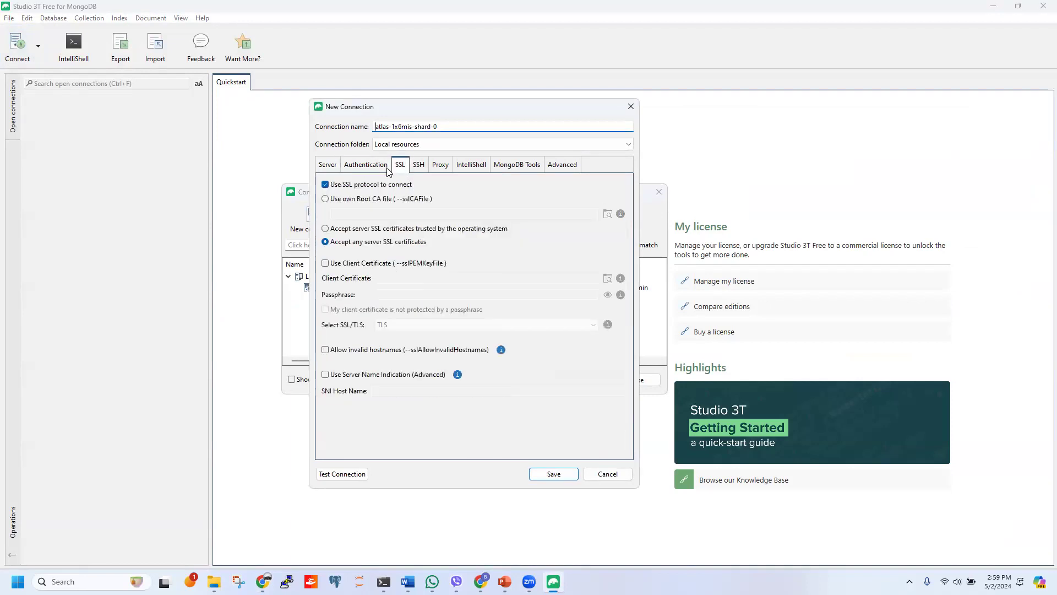
left_click(325, 167)
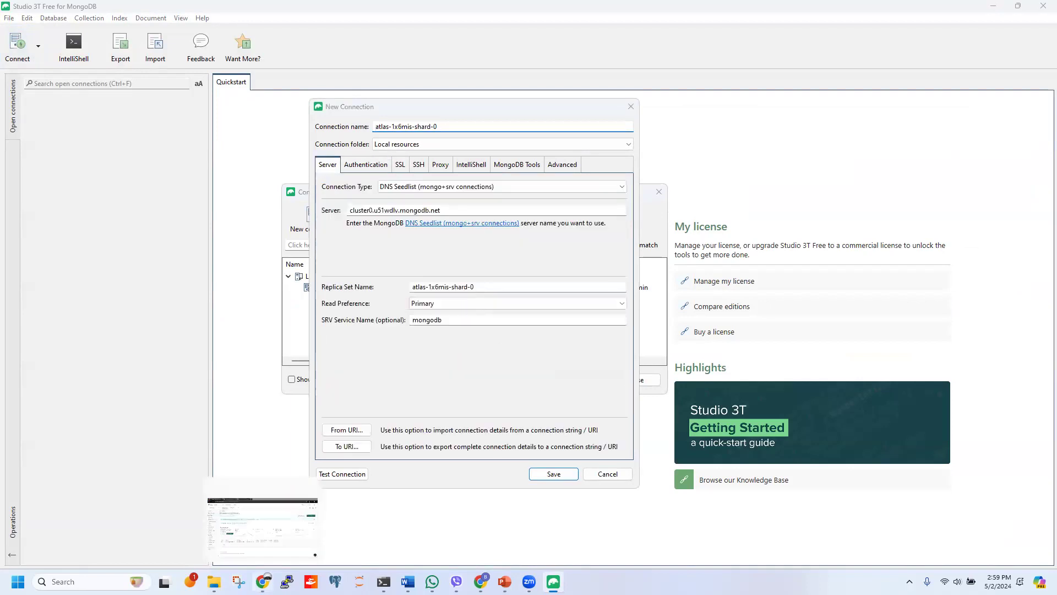
- Switch to Atlas to recheck Cluster0's Compass connection instructions, close them and return to the new connection in Studio 3T
left_click(261, 523)
left_click(203, 245)
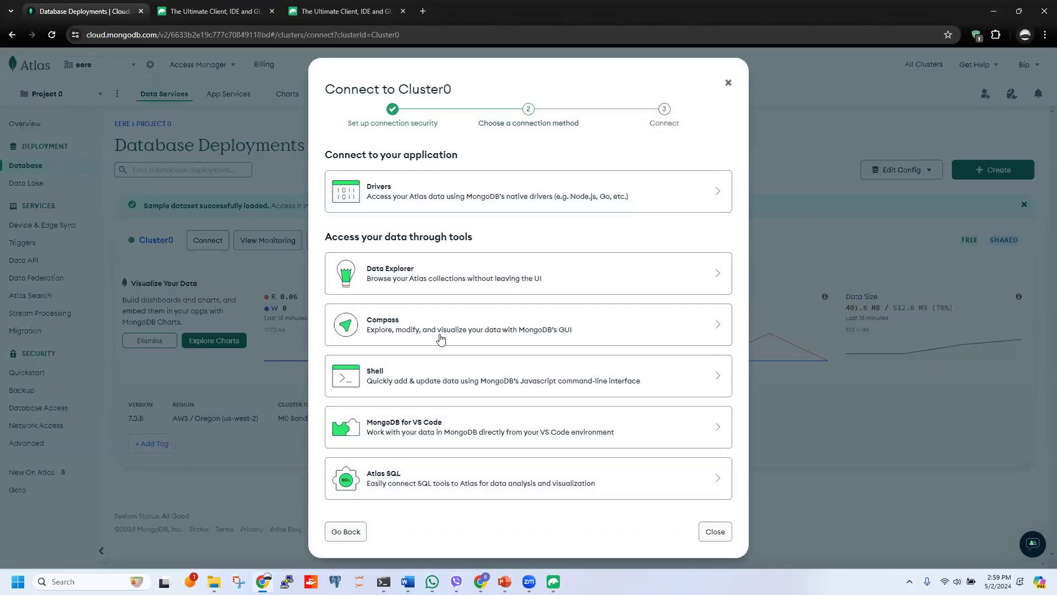
left_click(441, 338)
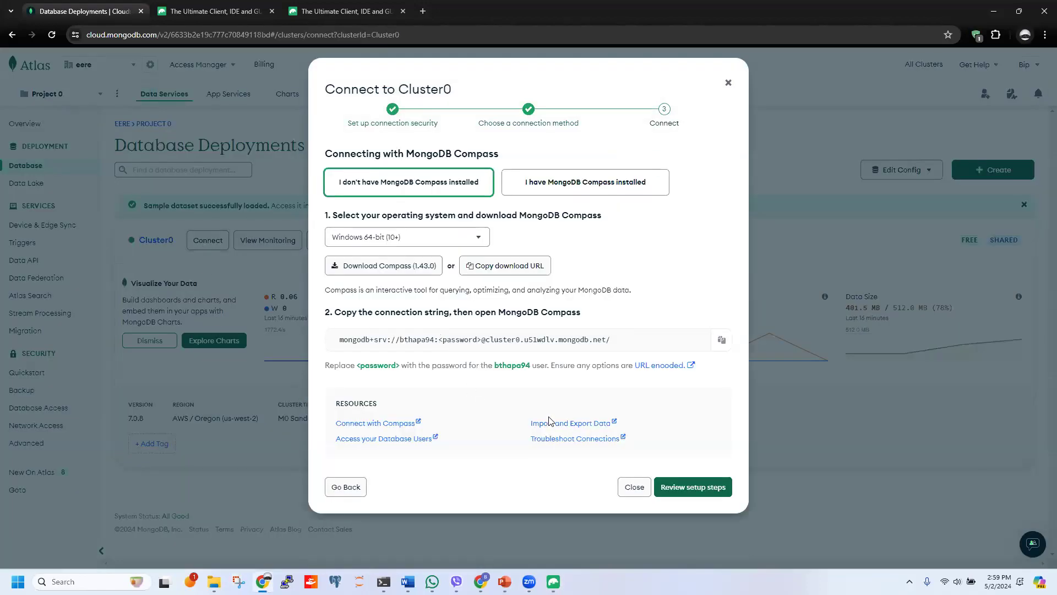
left_click(728, 82)
left_click(553, 582)
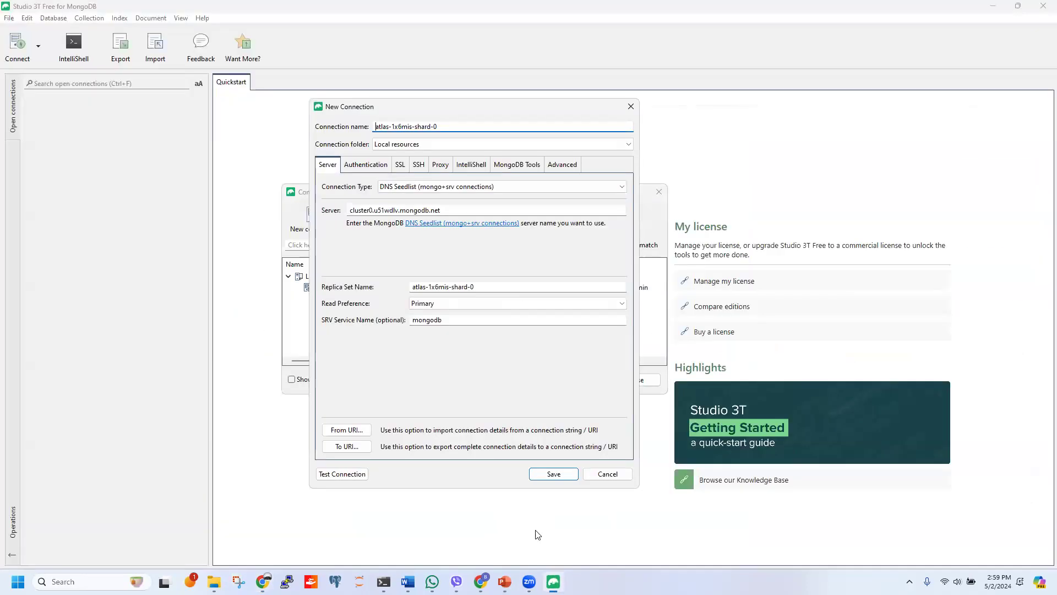
- Replace the password in the new connection's authentication settings with the database user's password and test the connection
left_click(359, 166)
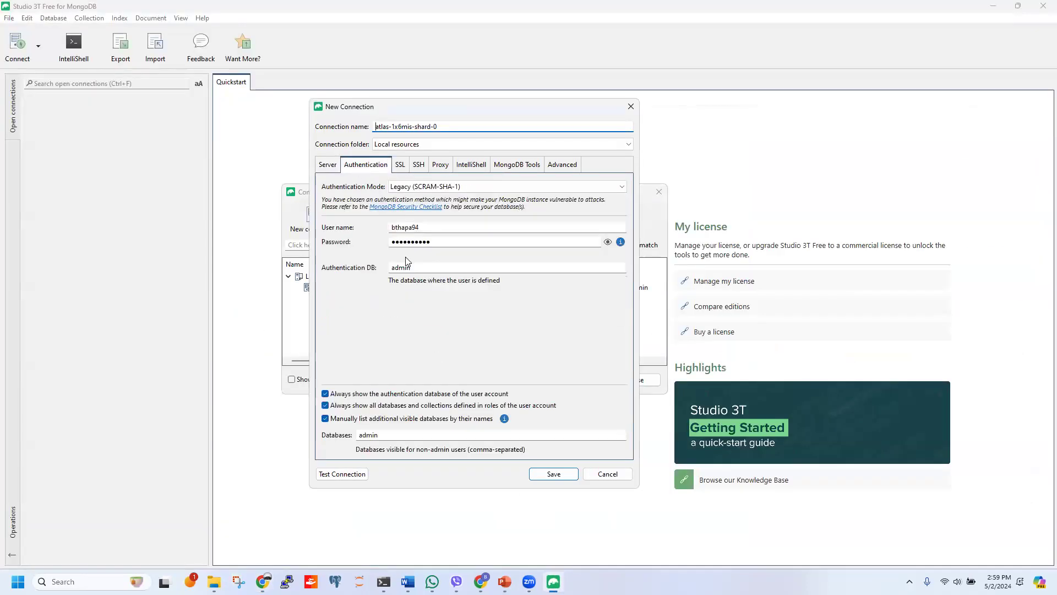
double_click(402, 227)
double_click(402, 241)
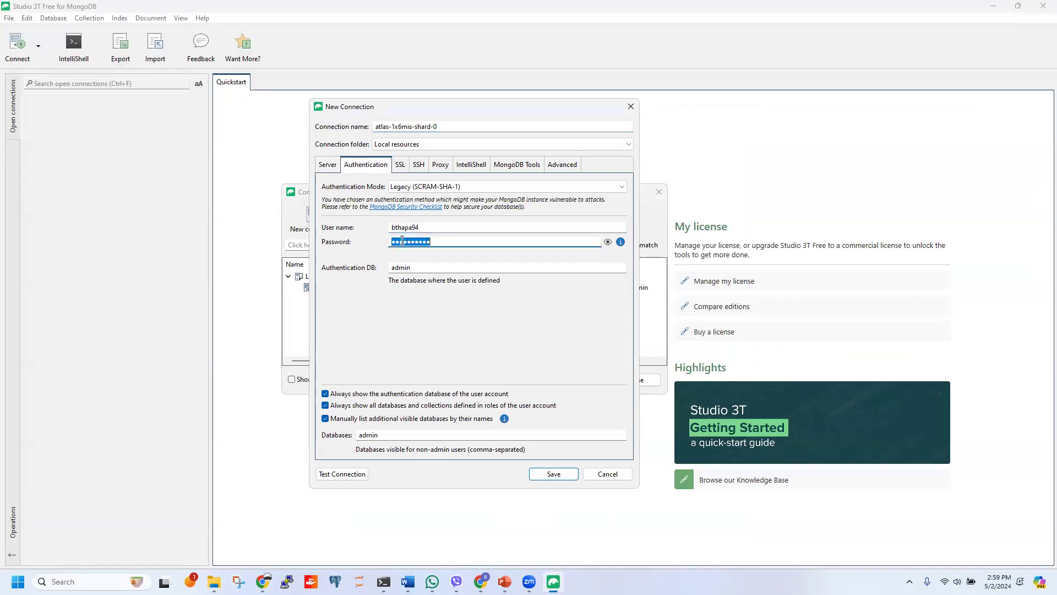
type("******")
left_click(365, 472)
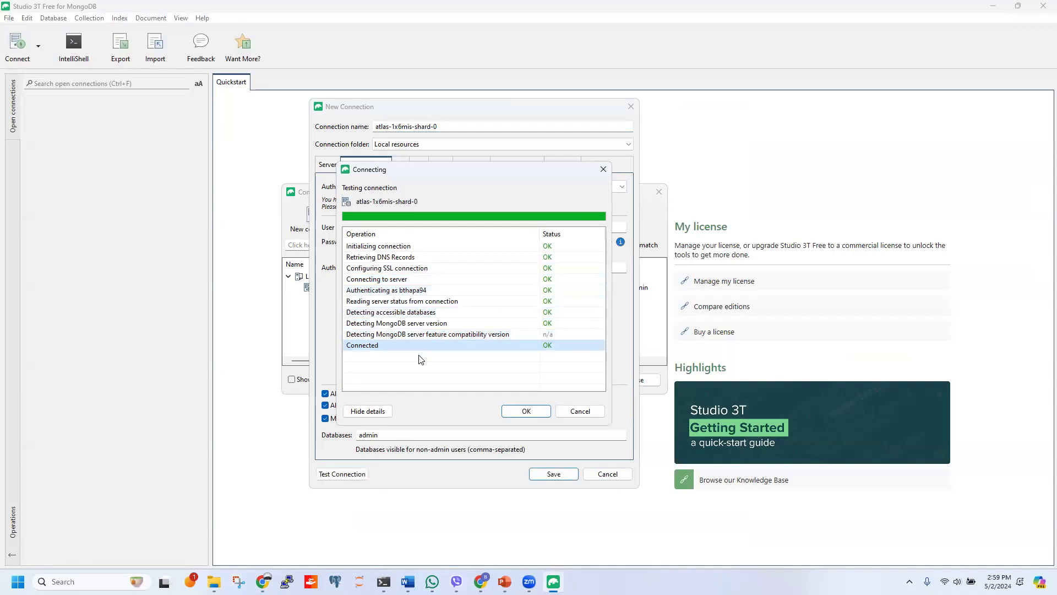
left_click(527, 412)
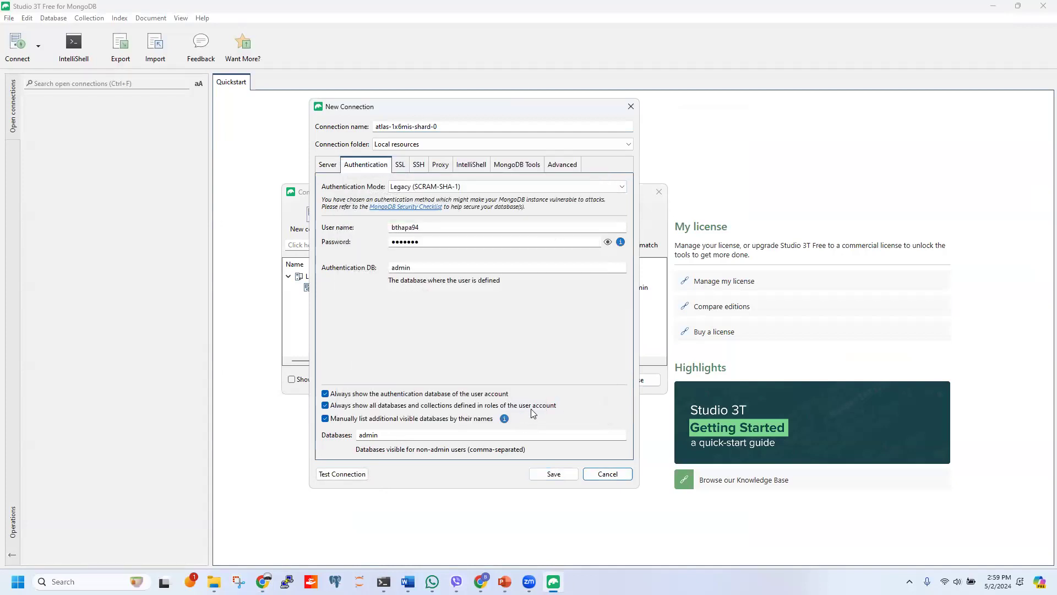
- Save the atlas-1x6mis-shard-0 connection, overwriting the existing one of the same name, and connect to it
left_click(555, 475)
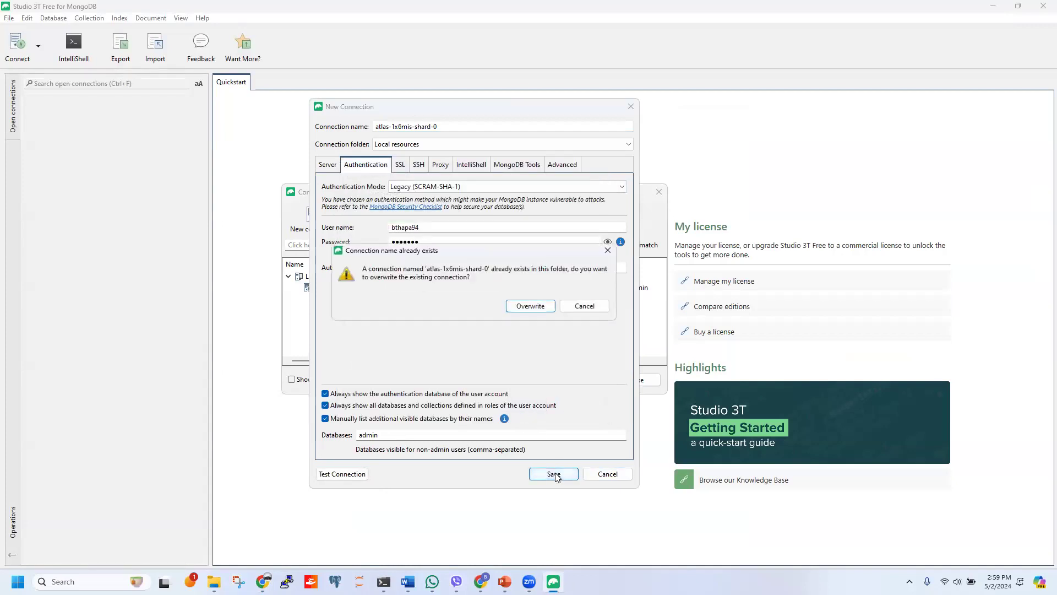
left_click(540, 308)
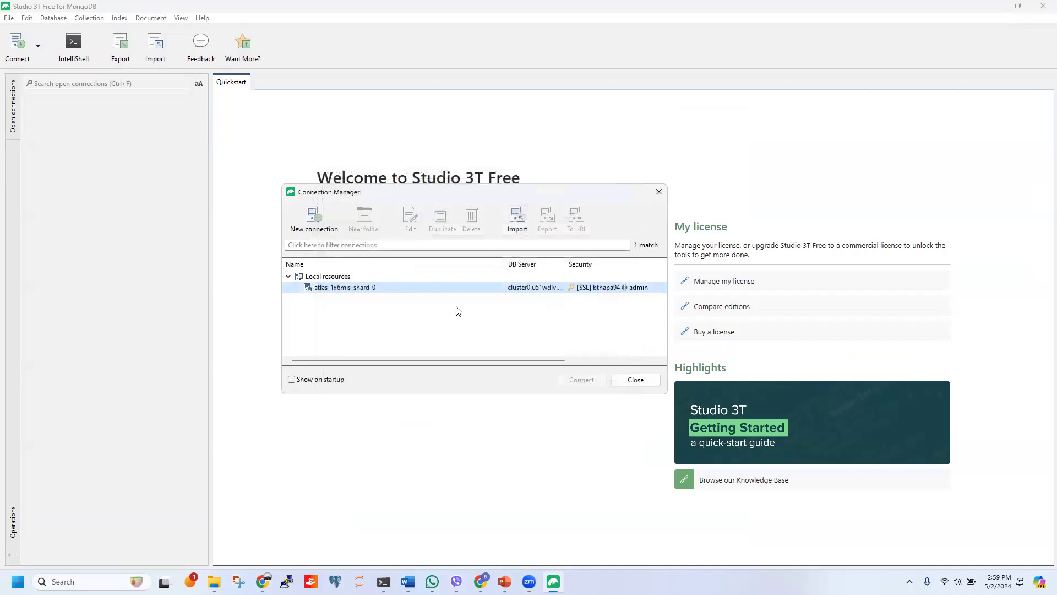
double_click(355, 287)
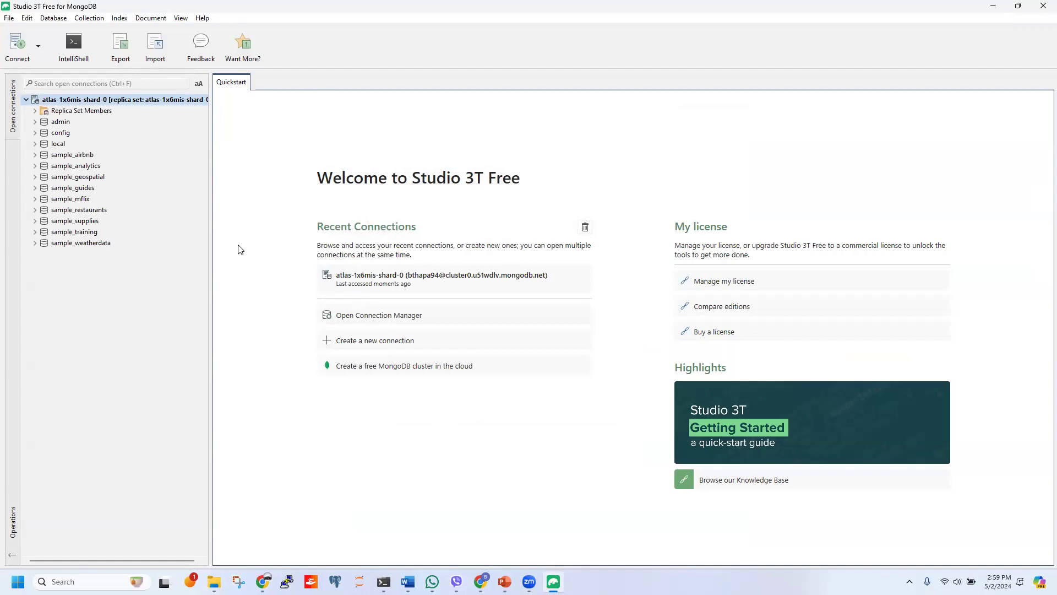
- Check the collections in the sample_restaurants database, collapse it again and open an IntelliShell for that database
left_click(35, 211)
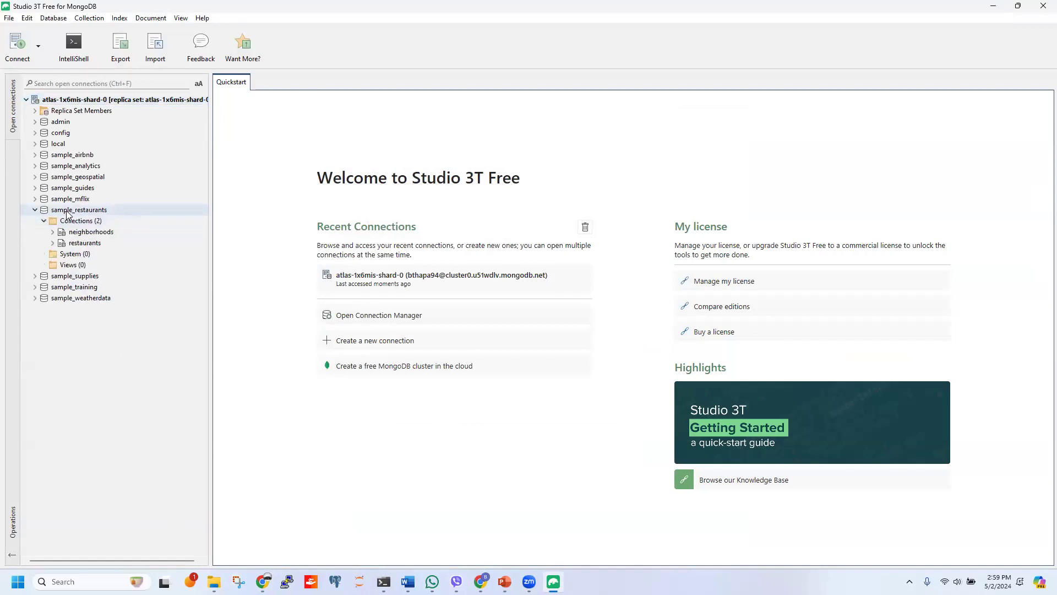
left_click(34, 210)
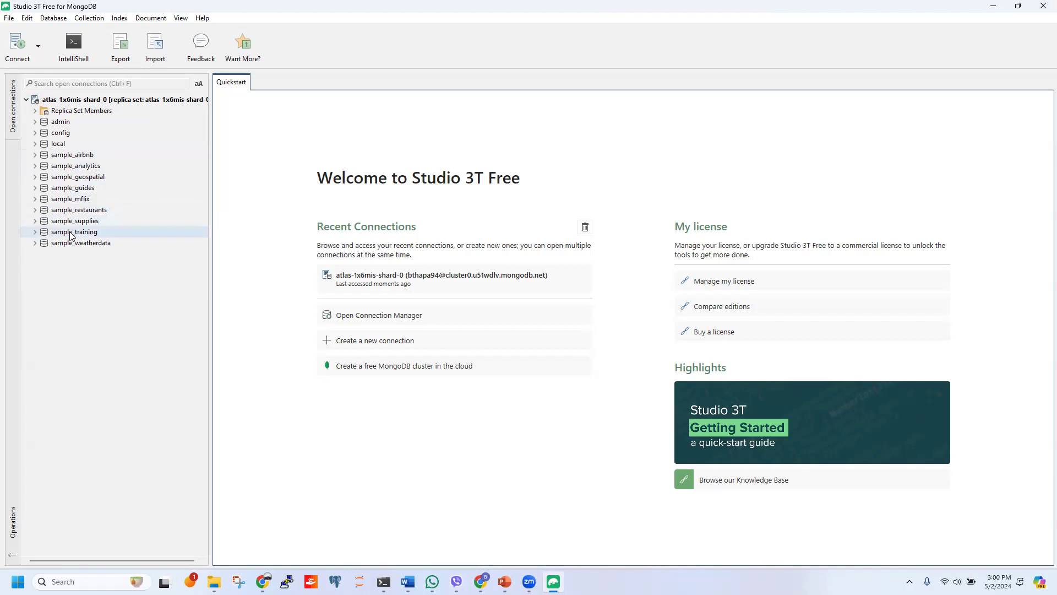
mouse_move(71, 235)
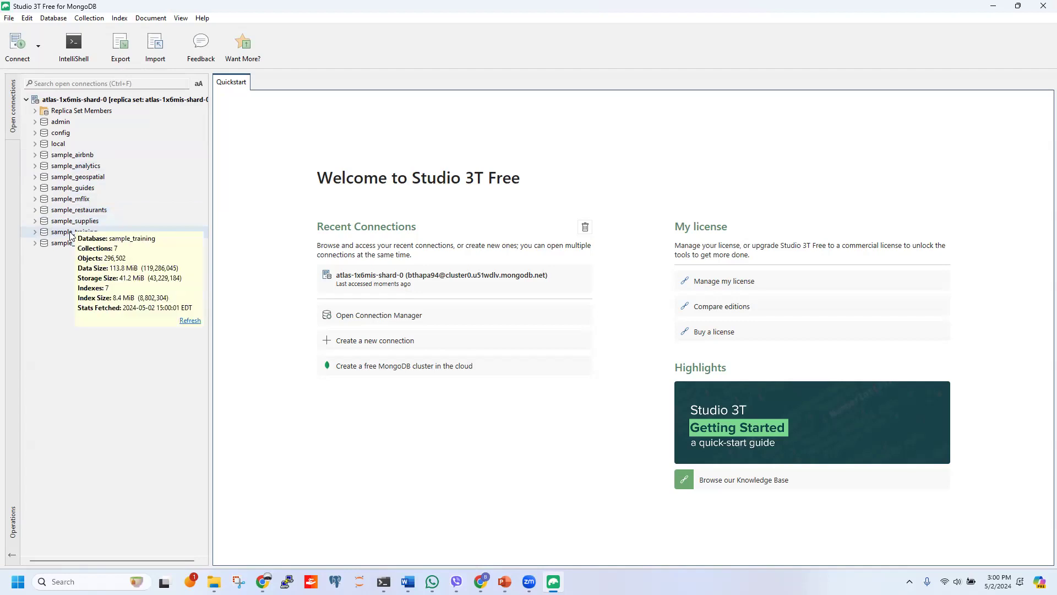
right_click(91, 210)
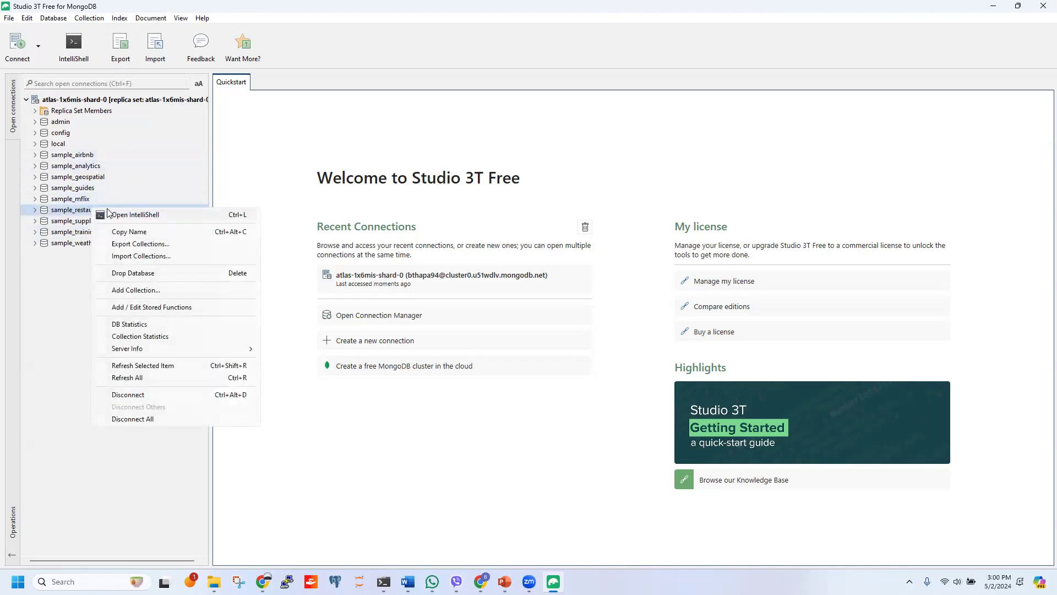
left_click(108, 213)
key("ctrl+l")
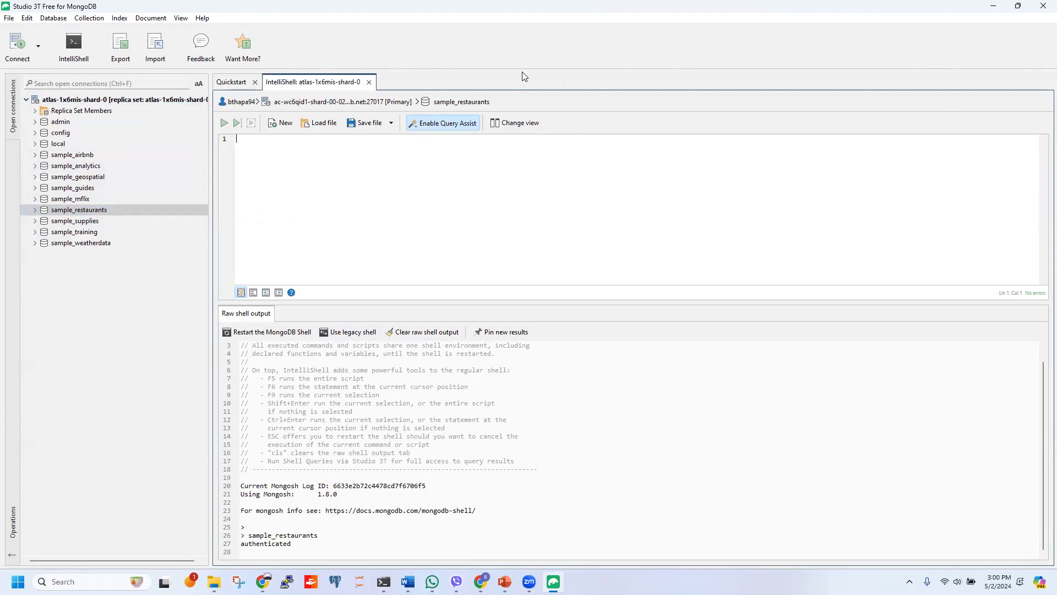
mouse_move(161, 143)
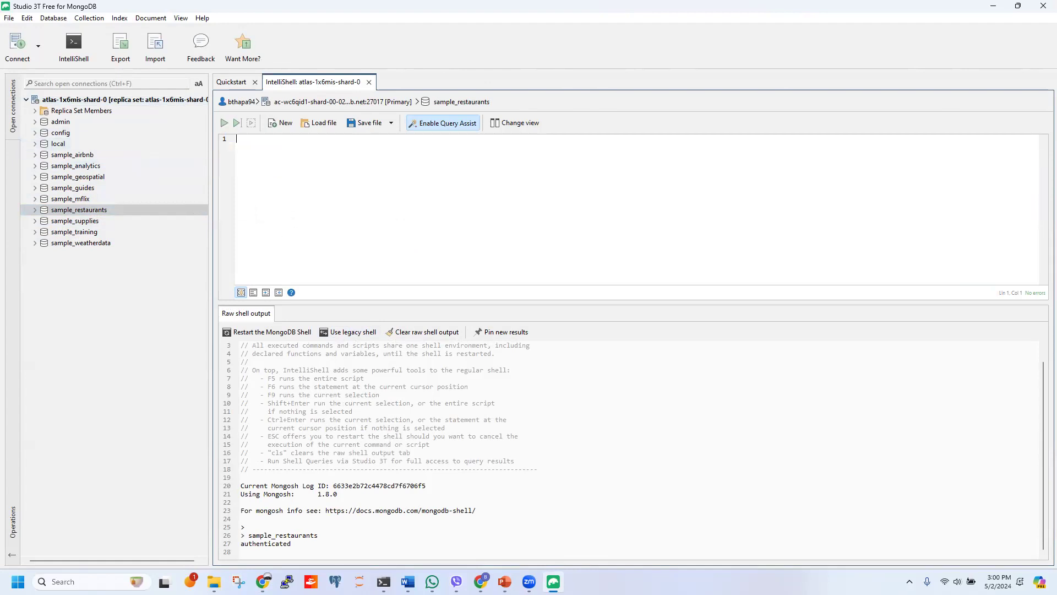